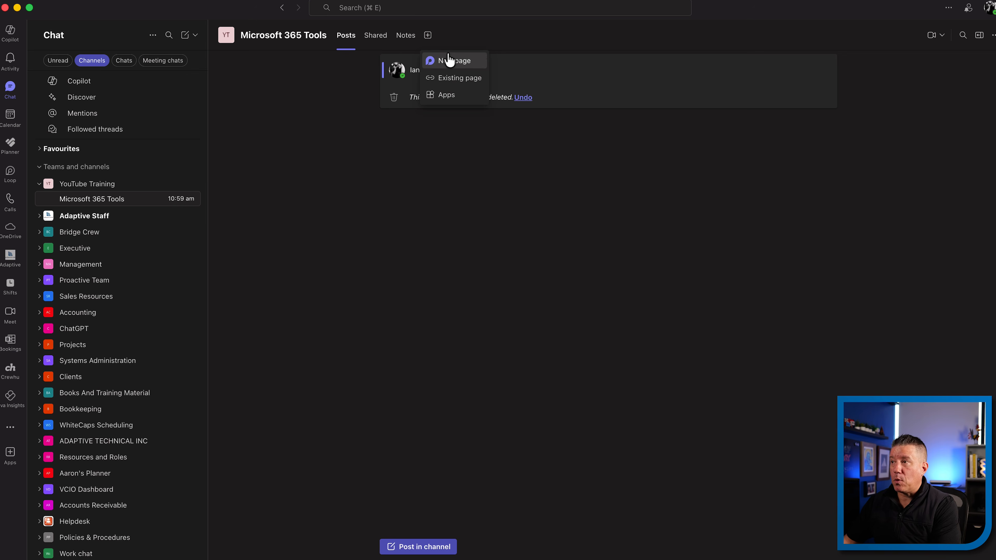
Step: Add a Loop tab to the Microsoft 365 Tools channel and create its workspace under the suggested name Microsoft 365 Tools
click(448, 96)
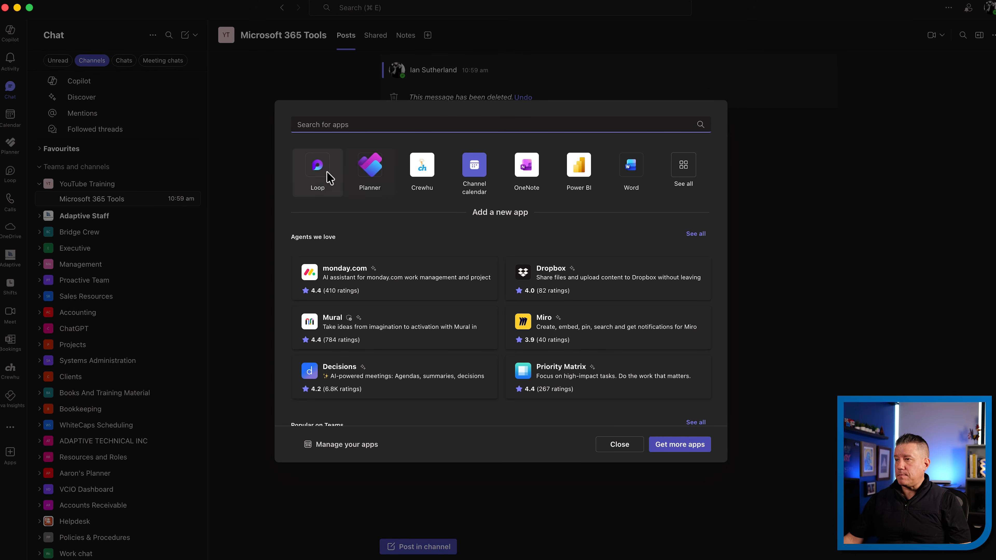
click(318, 164)
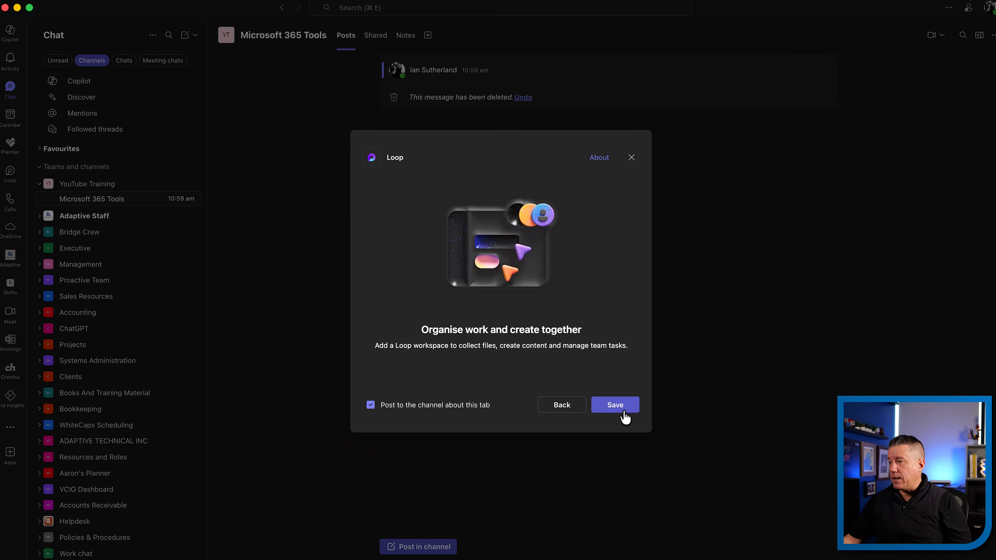
click(621, 417)
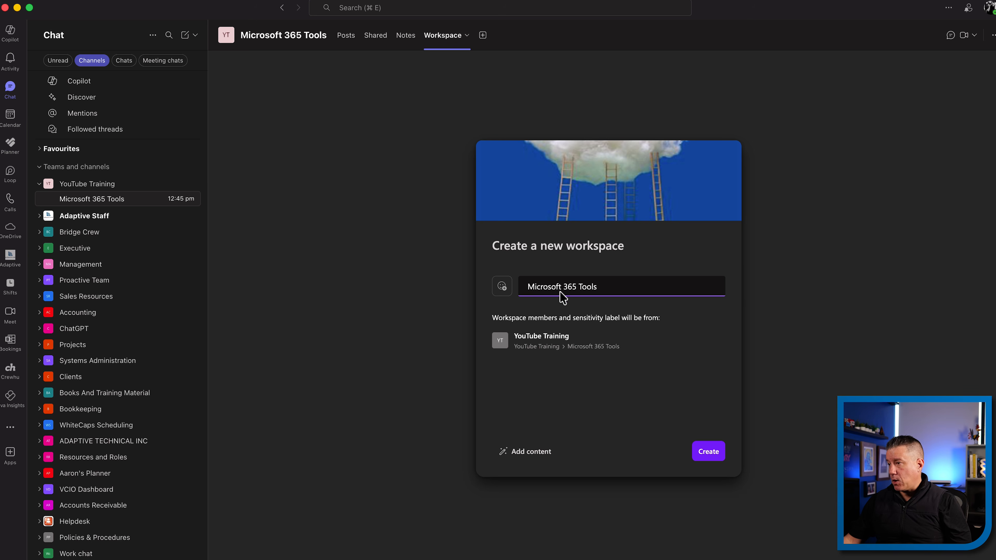
click(711, 454)
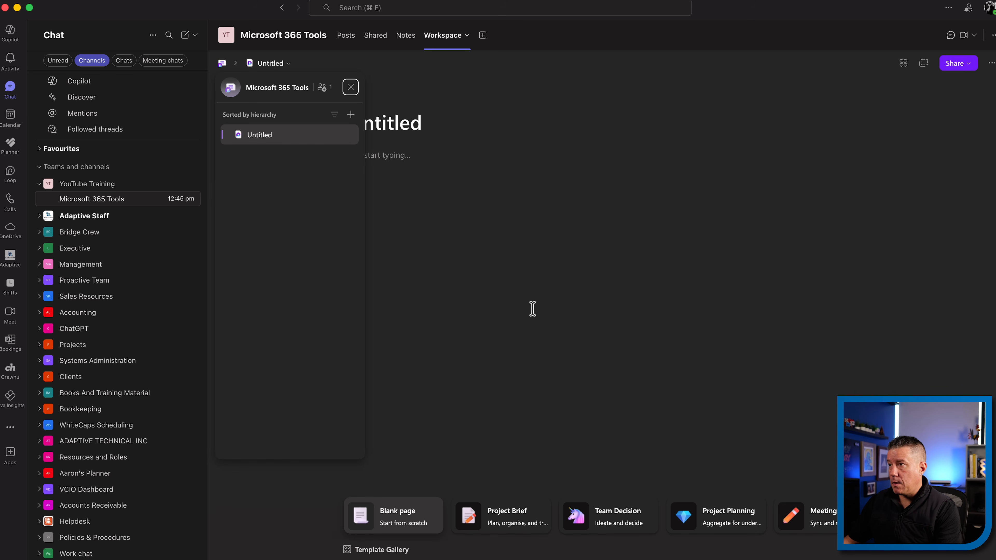
click(470, 253)
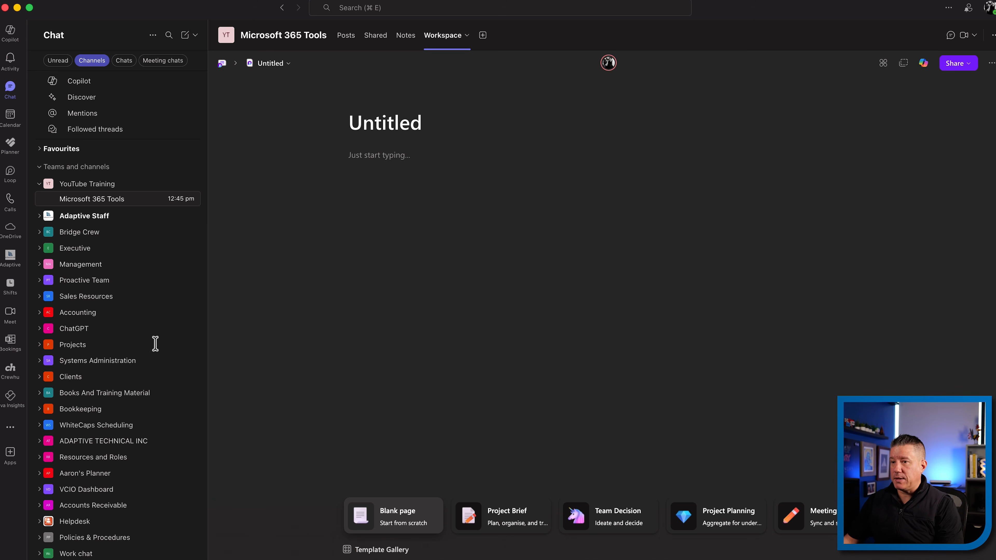
Step: View the Microsoft 365 Tools workspace in the Loop app and in the channel's own Workspace tab
click(10, 173)
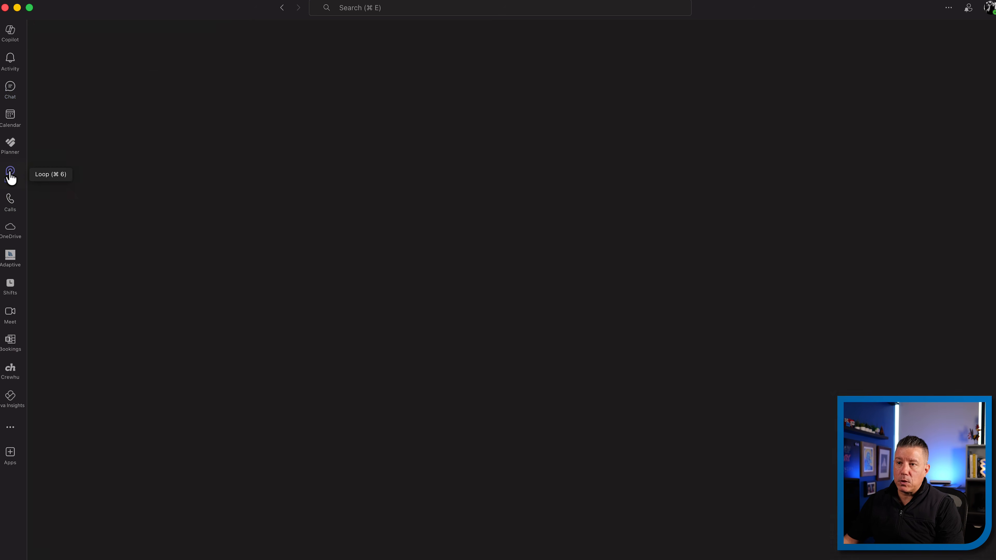
click(285, 110)
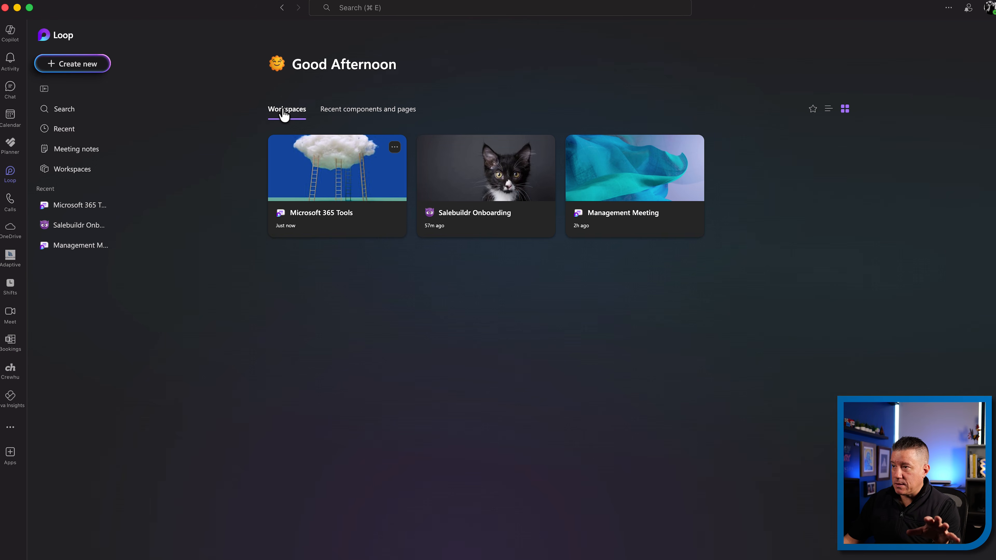
click(317, 185)
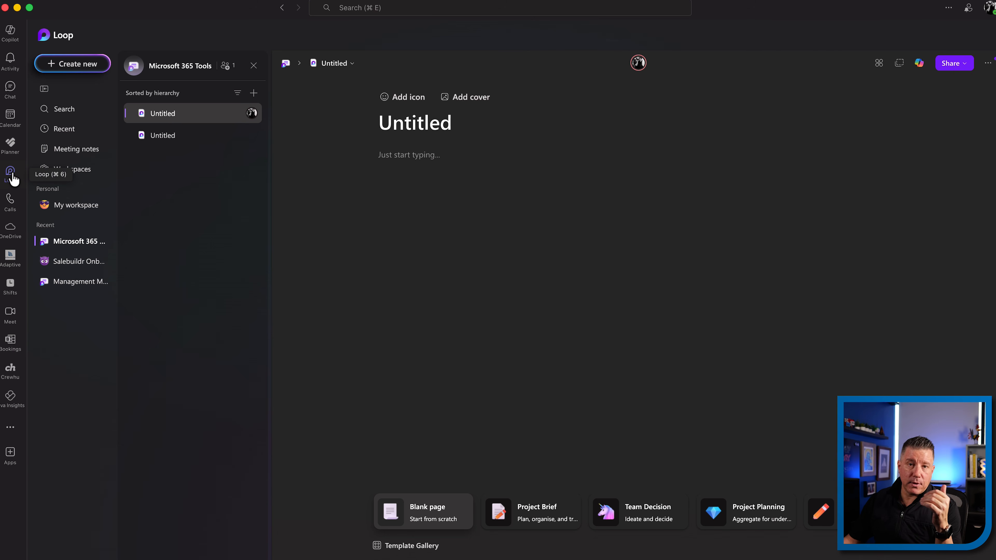
click(10, 89)
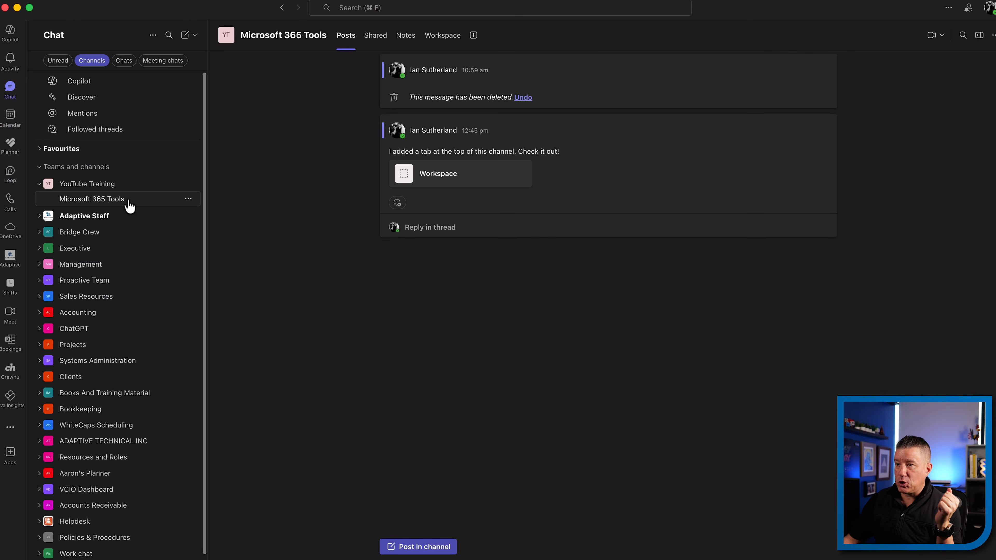
click(441, 35)
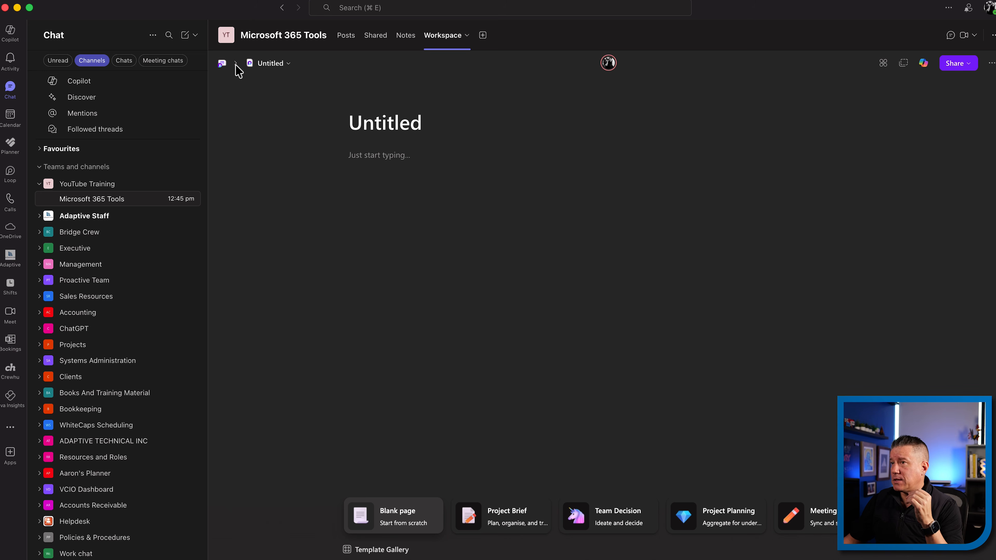
Step: In the Loop app, retitle the Microsoft 365 Tools workspace "YouTube Demos - Microsoft 365 Tools" and give it a grinning smiley icon
click(9, 178)
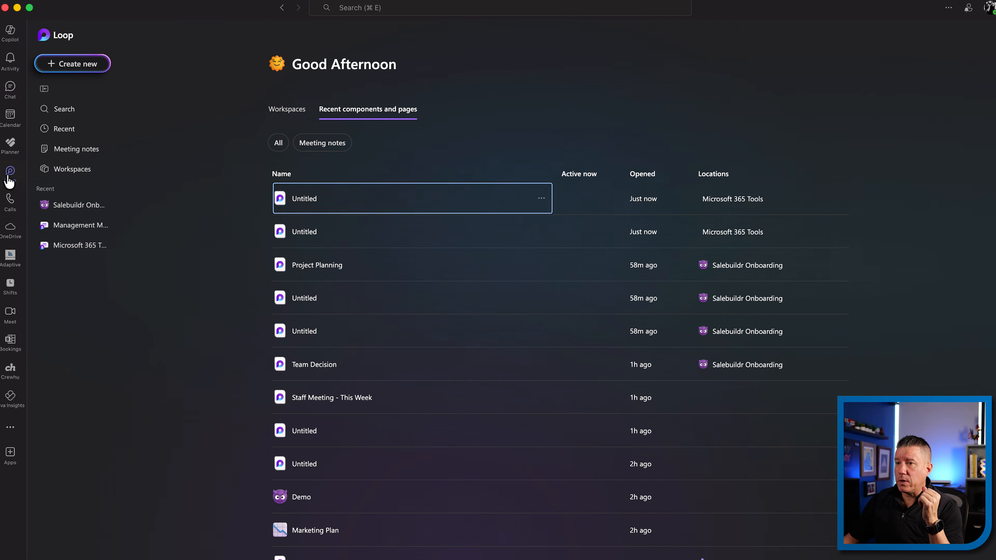
click(277, 113)
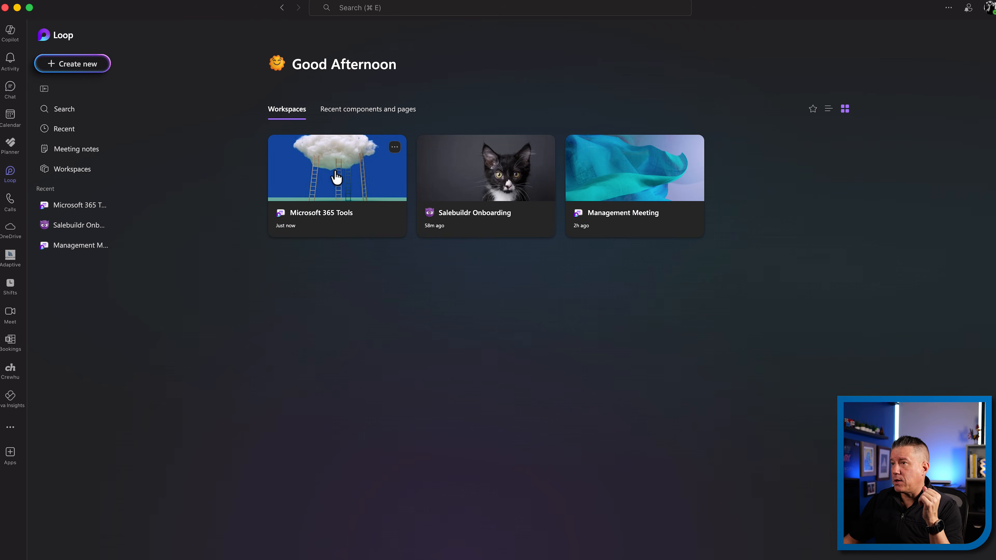
click(394, 149)
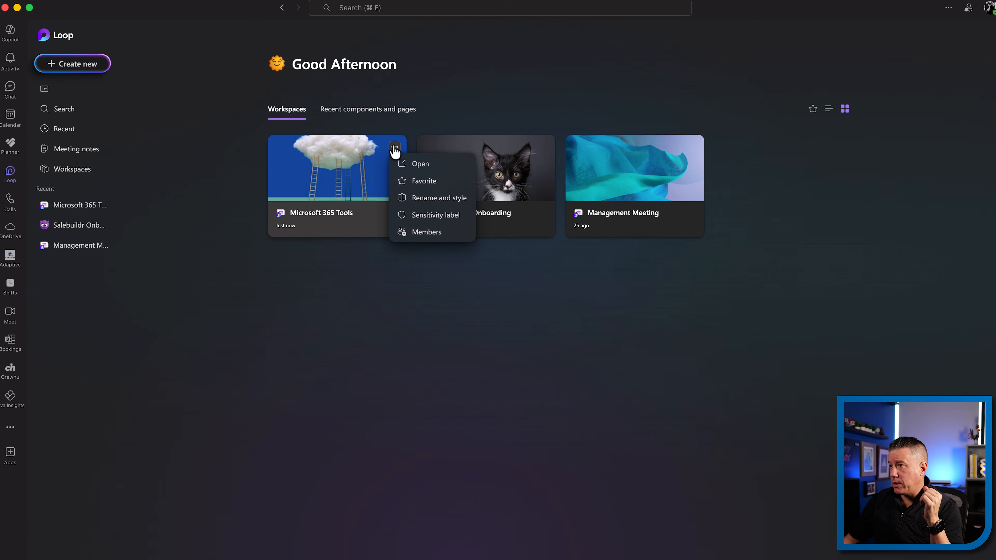
click(424, 198)
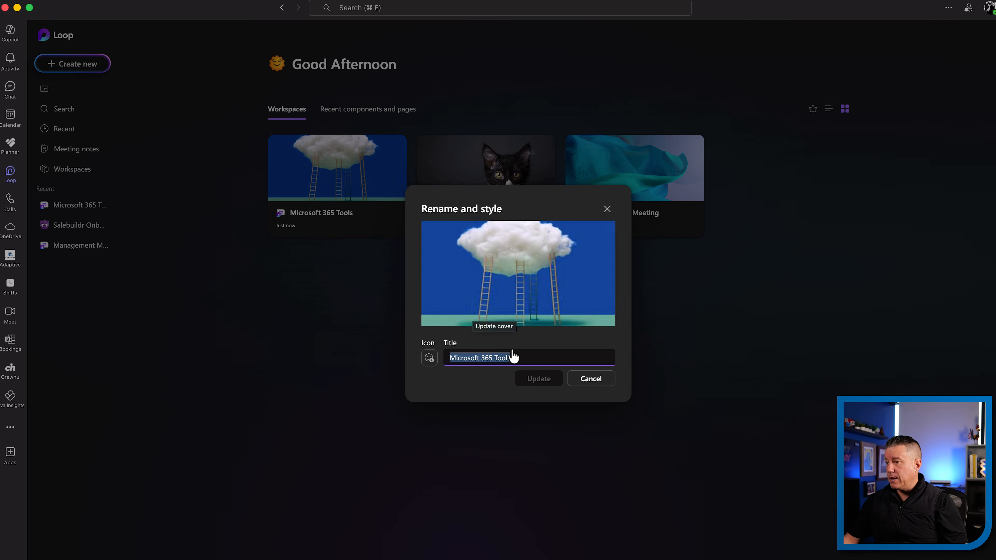
key(Left)
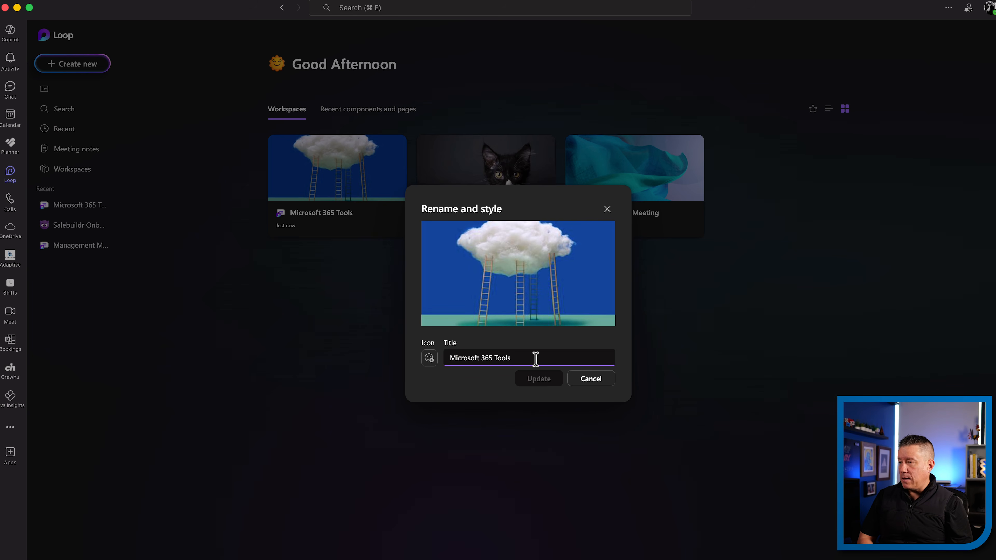
text(YouTu)
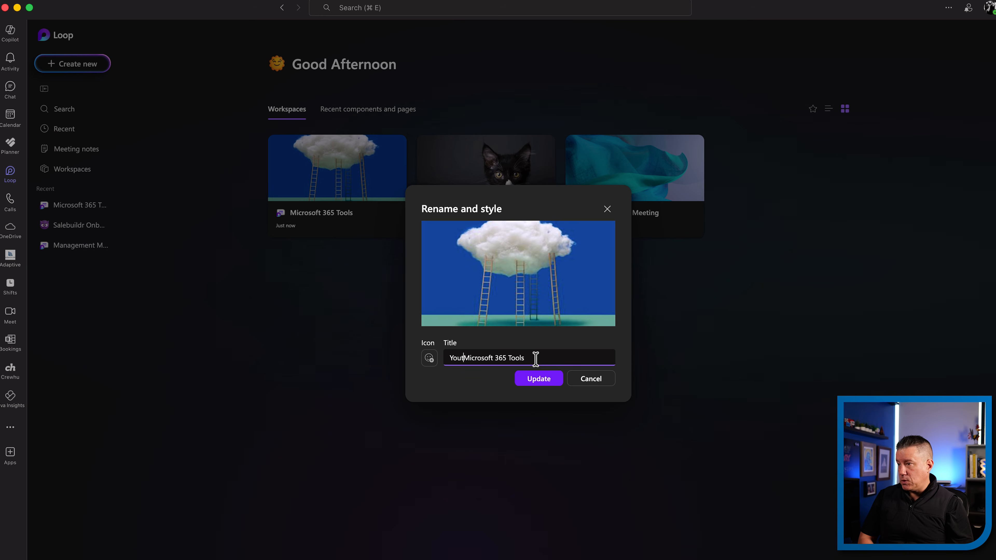
text(be Demo)
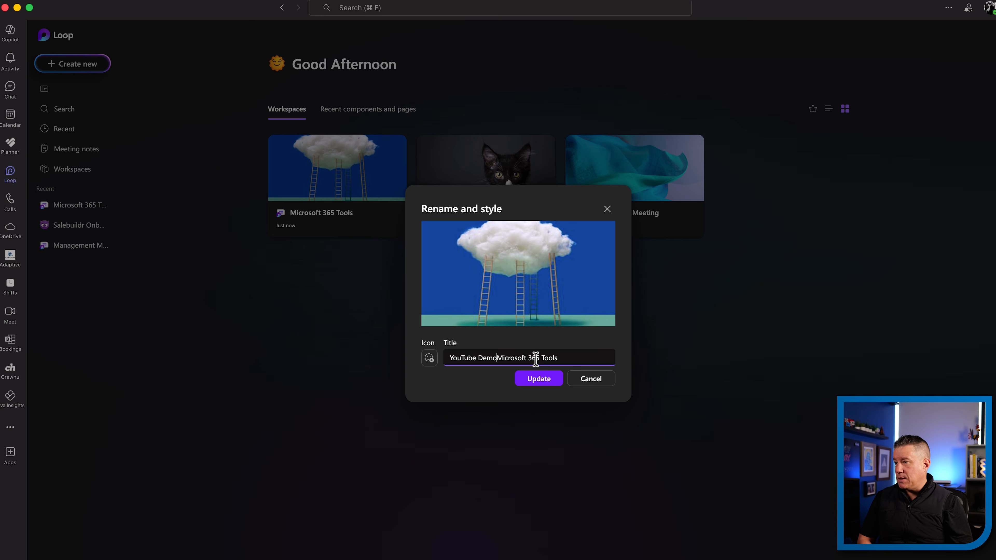
text(s -)
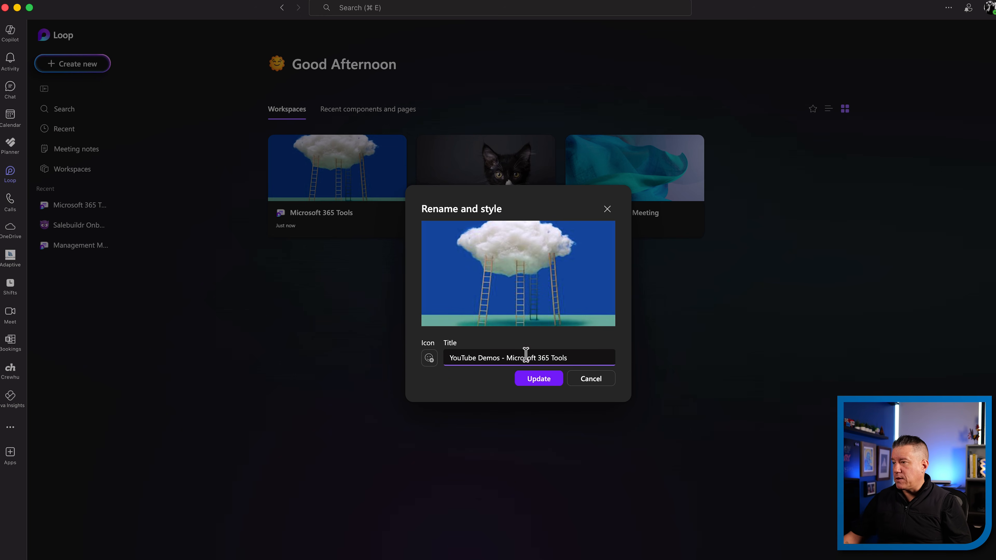
click(429, 358)
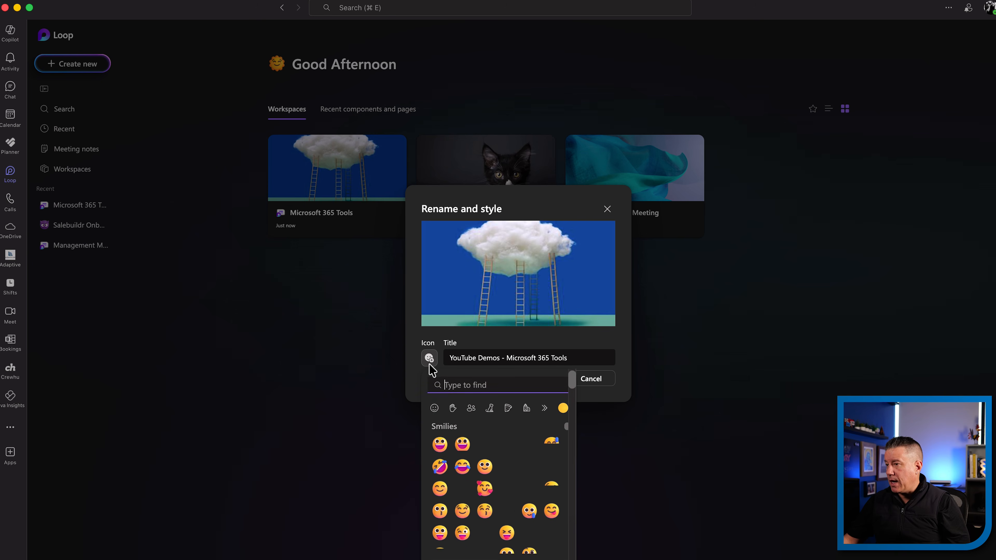
click(440, 444)
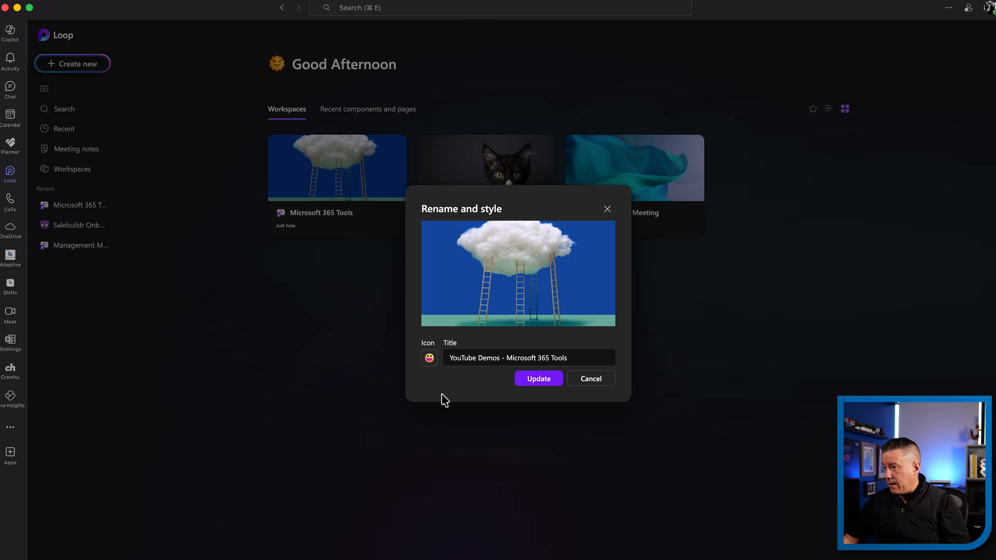
Step: Search the stock images for "Kittens", set the workspace cover to the kitten among autumn leaves, and apply the style changes
click(526, 280)
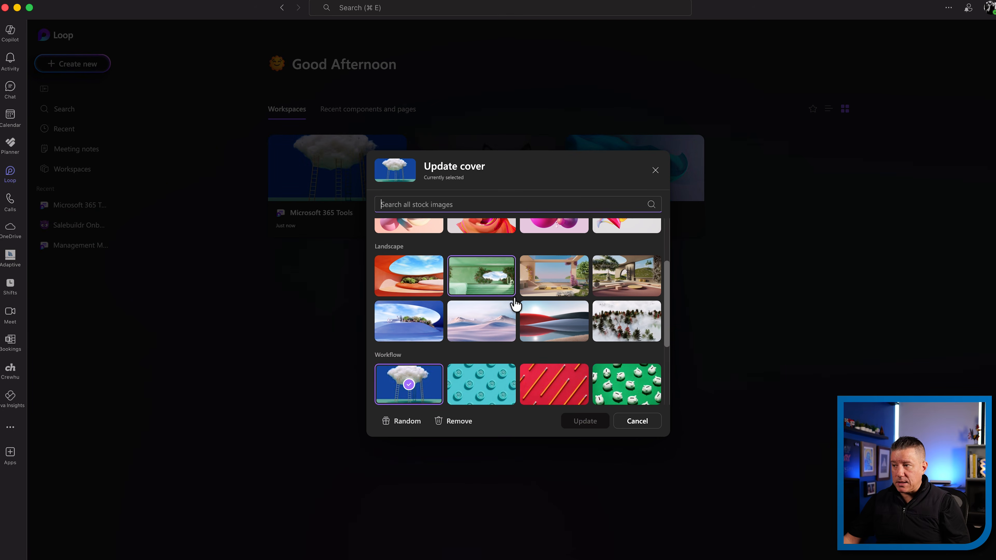
text(K)
key(BackSpace)
text(Kittens)
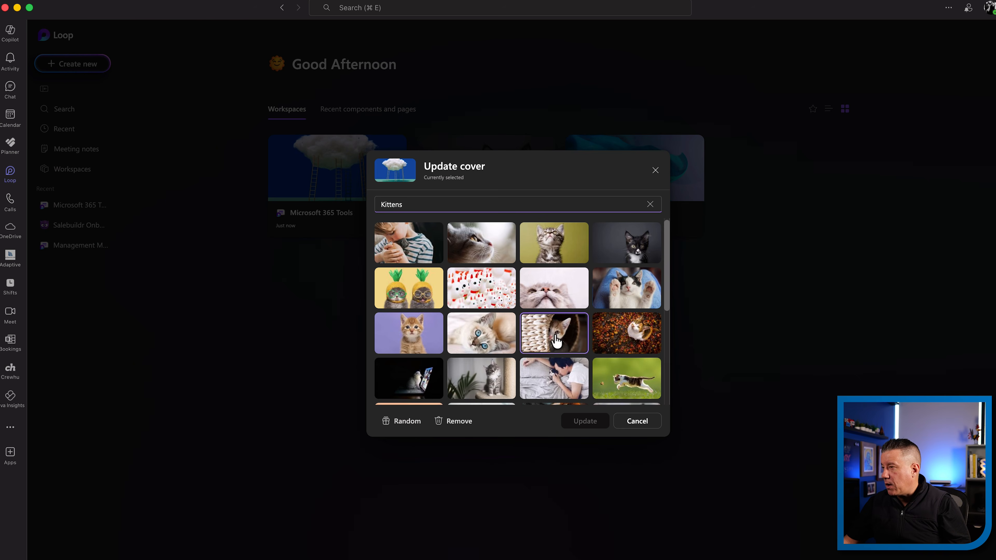
click(626, 334)
click(592, 421)
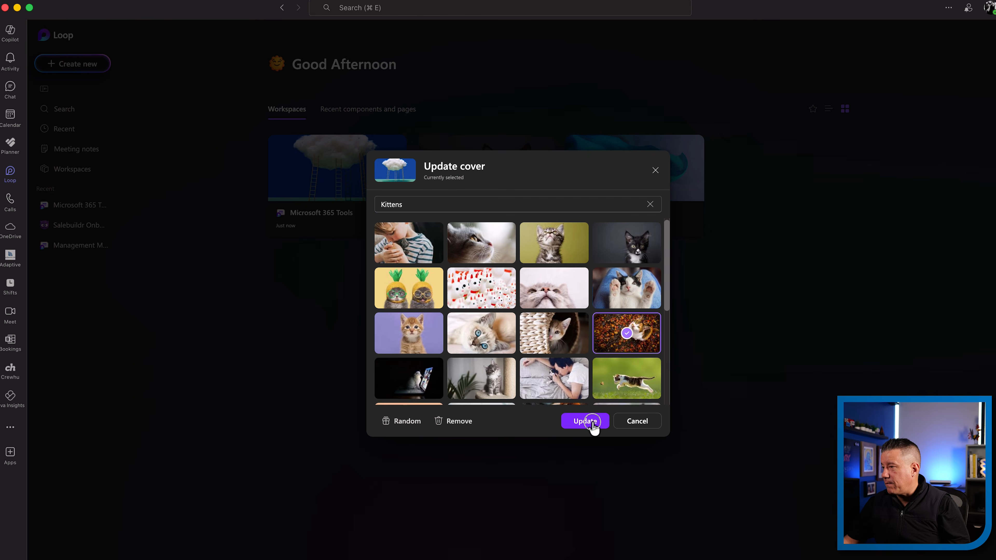
click(537, 383)
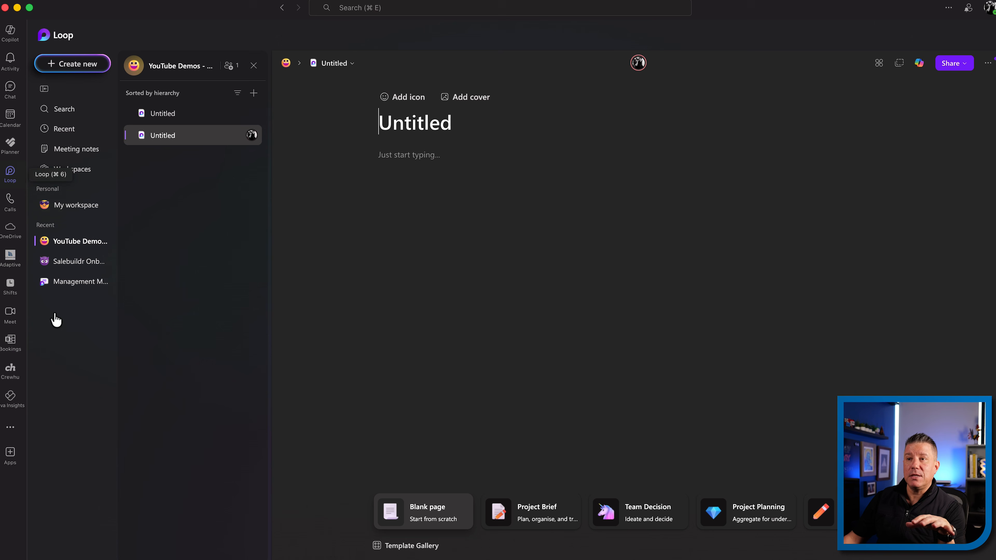
Step: Switch to Loop in Chrome and delete the first Untitled page from the YouTube Demos workspace
mouse_move(156, 557)
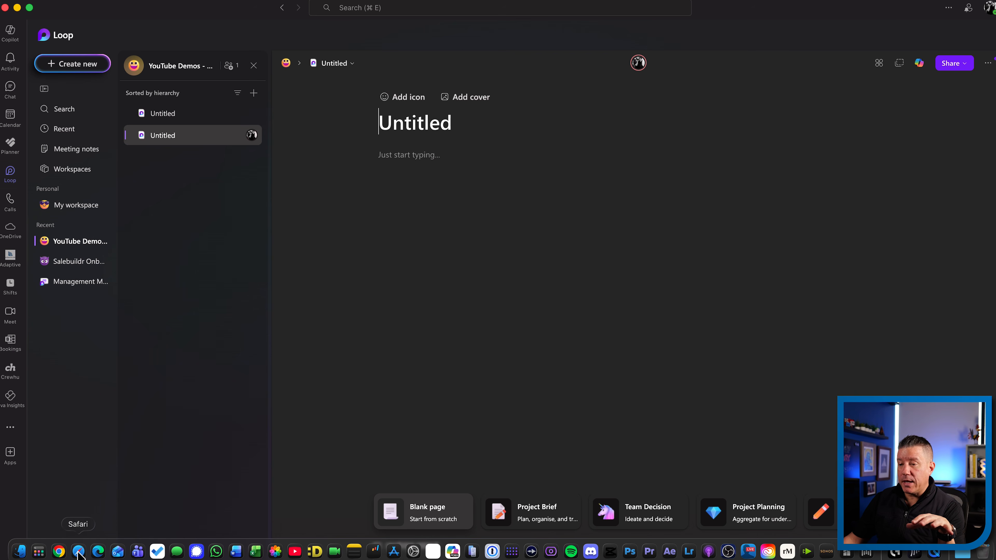
click(59, 551)
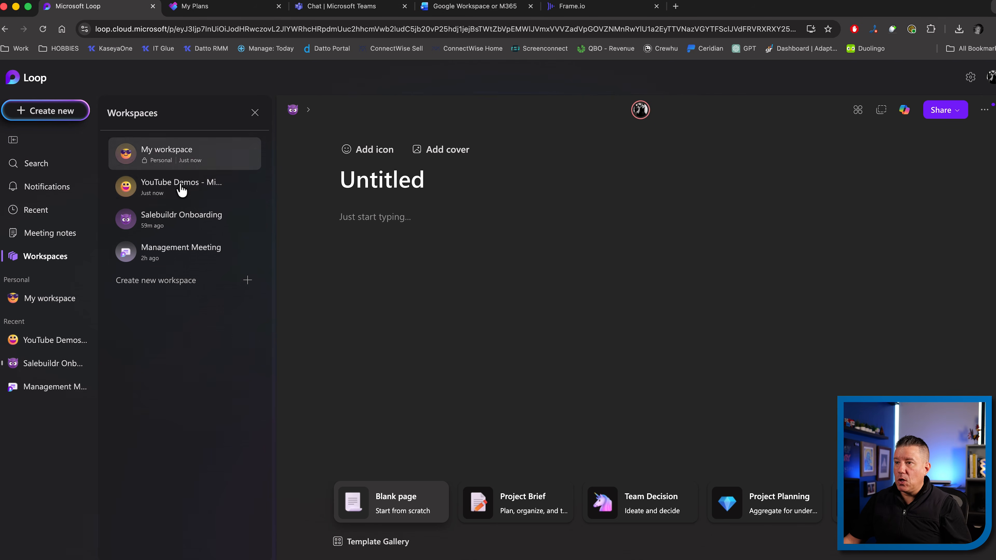
click(171, 192)
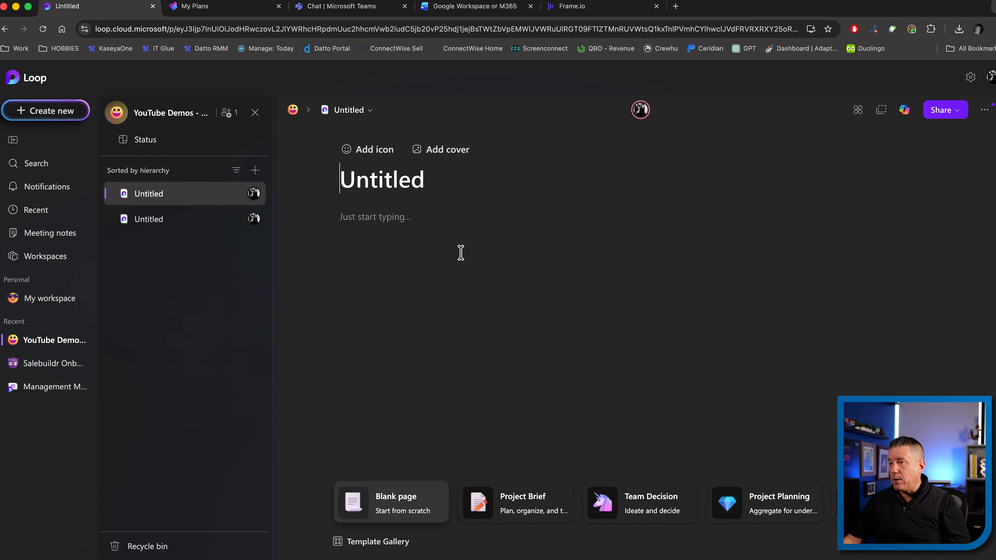
click(239, 194)
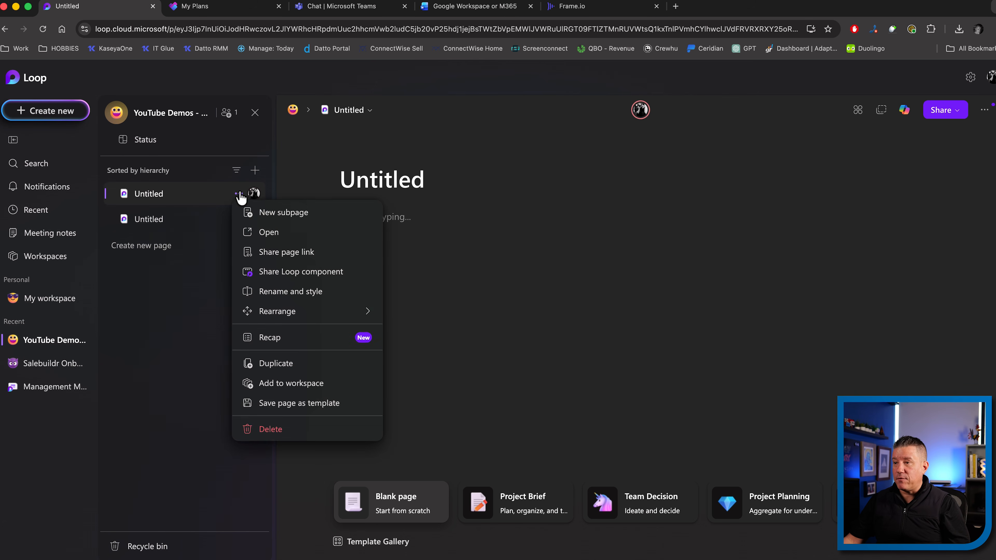
click(288, 430)
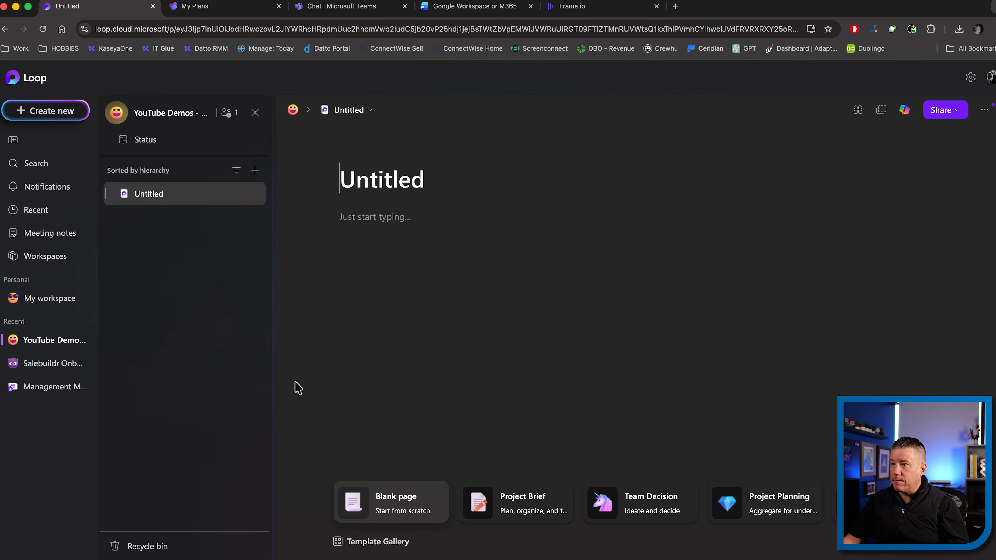
Step: Title the workspace's remaining untitled page "Loop Demo"
double_click(408, 181)
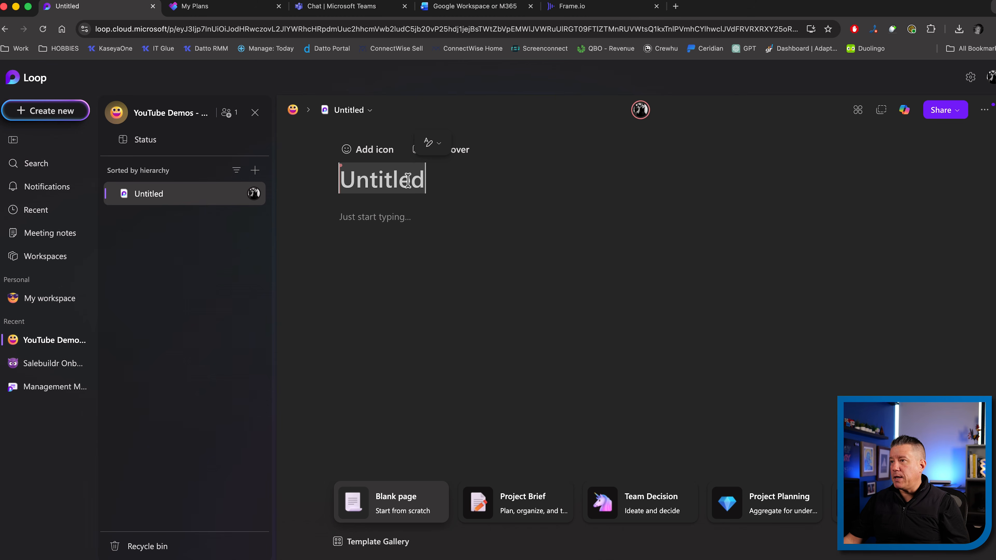
text(Loo)
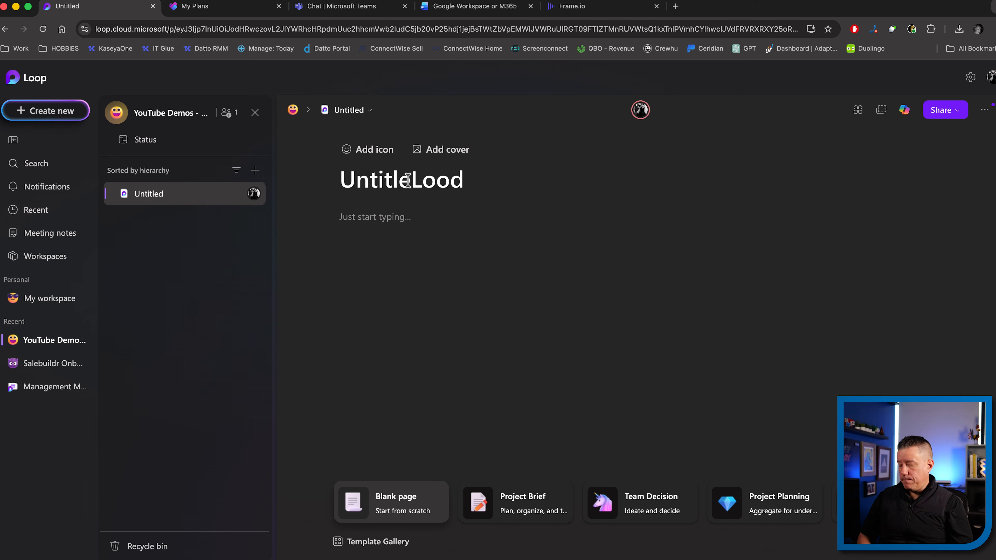
triple_click(407, 180)
text(Loop Demo)
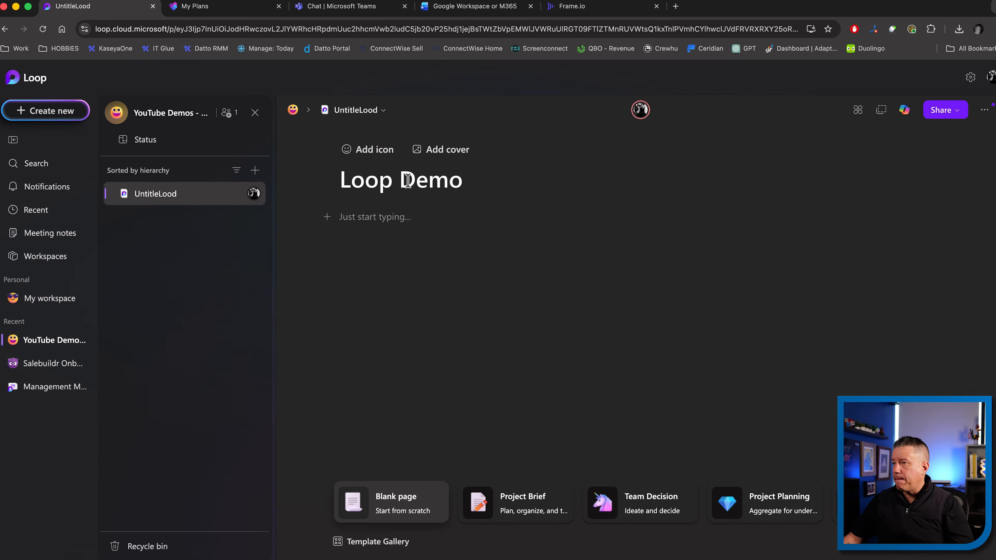
key(Return)
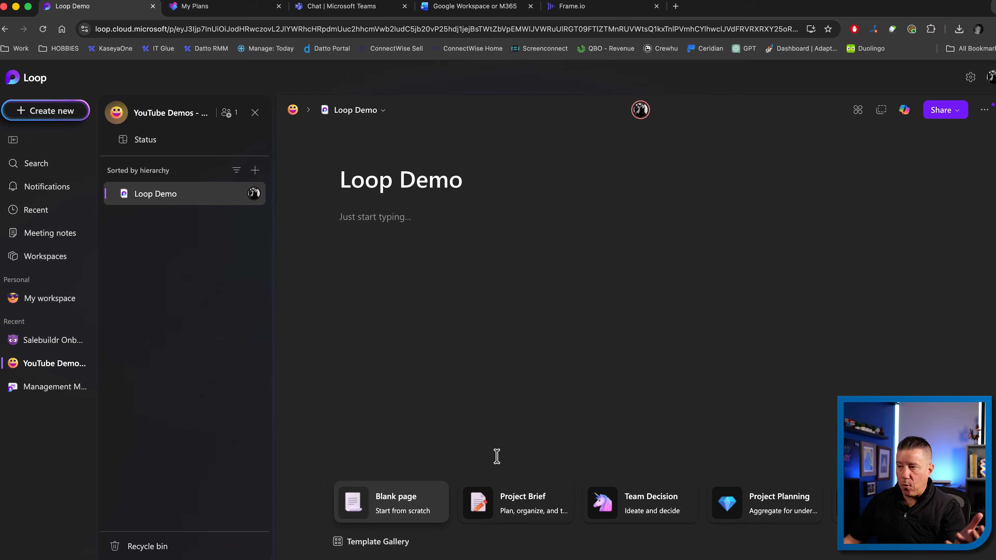
Step: Browse the Template Gallery and apply the Project Planning template to the Loop Demo page
click(376, 543)
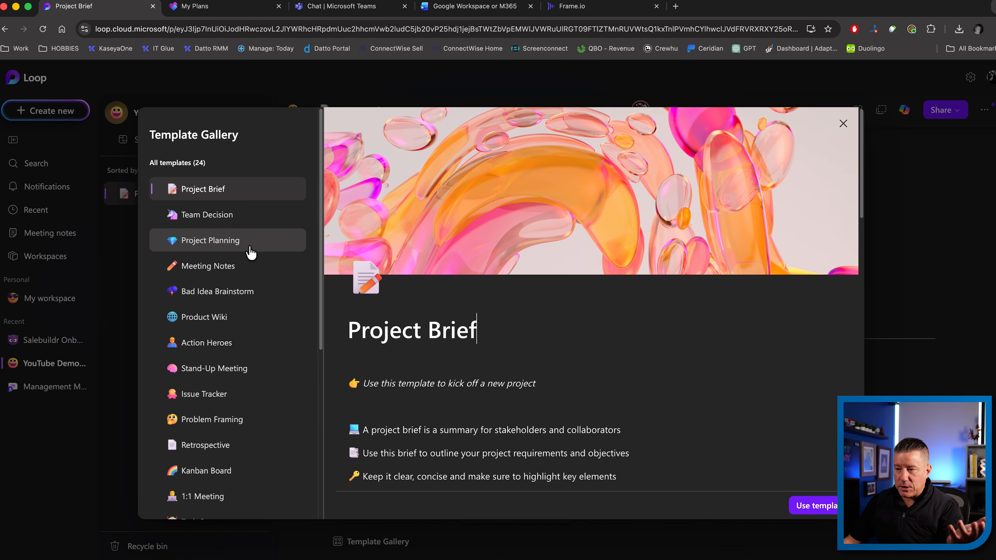
scroll(251, 251, down, 1)
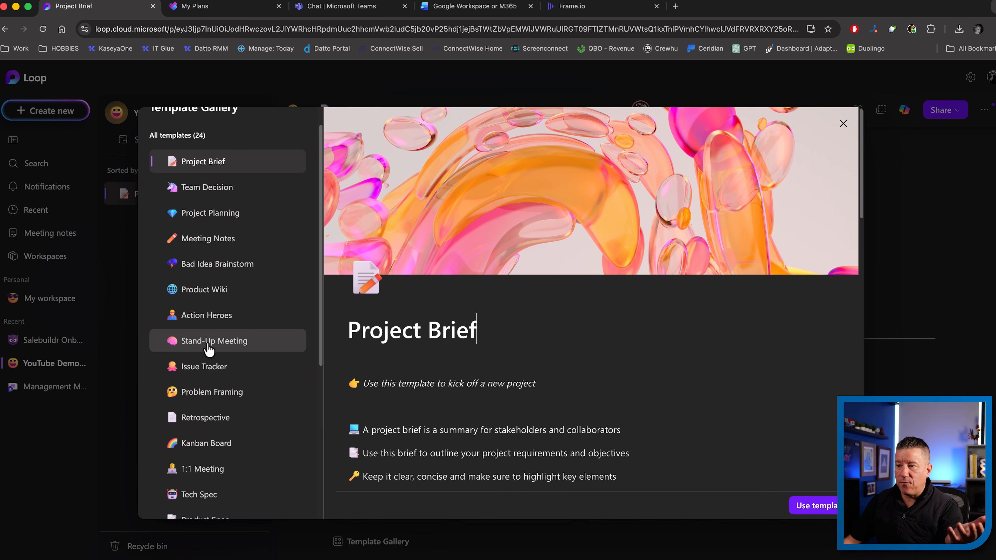
scroll(207, 351, down, 5)
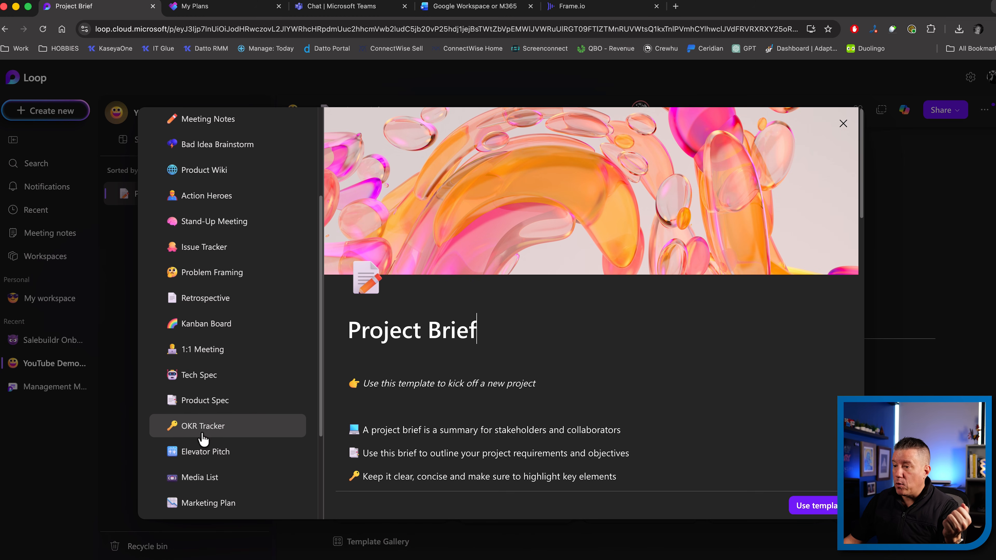
scroll(227, 439, down, 2)
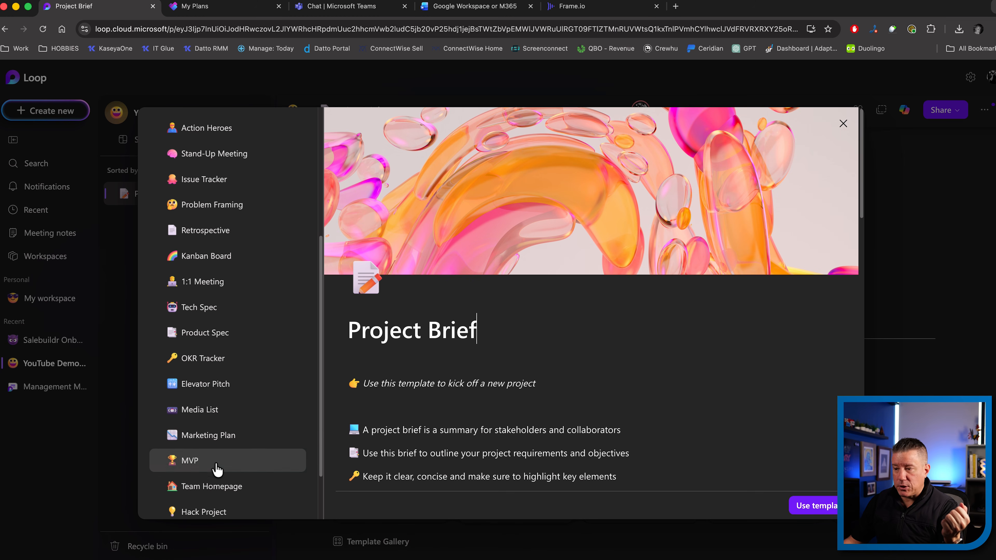
scroll(222, 475, down, 1)
scroll(223, 475, up, 7)
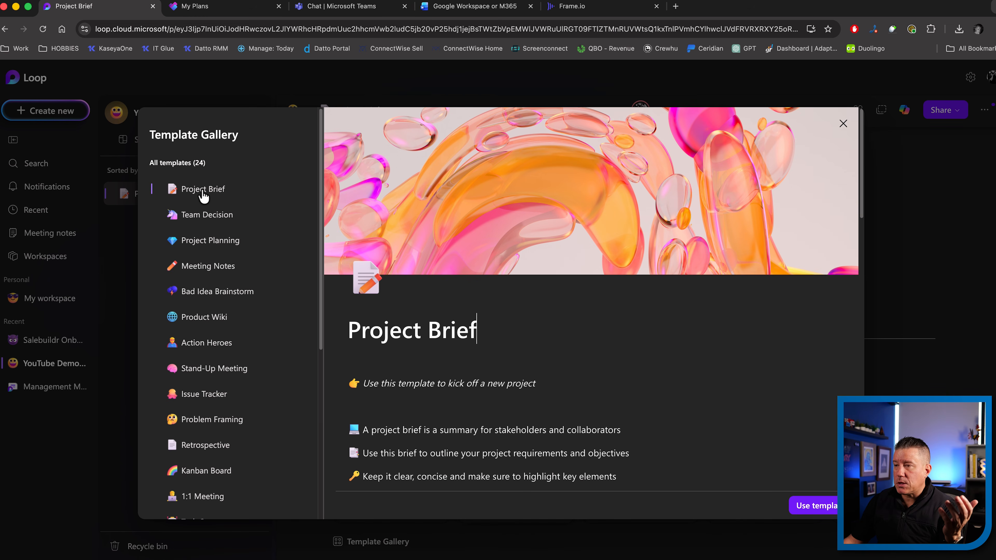
click(207, 243)
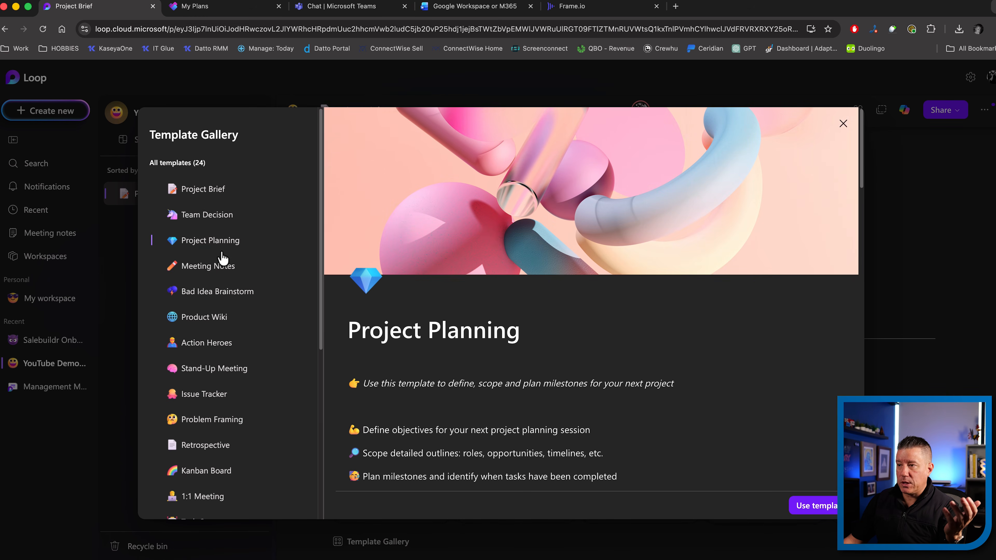
click(808, 506)
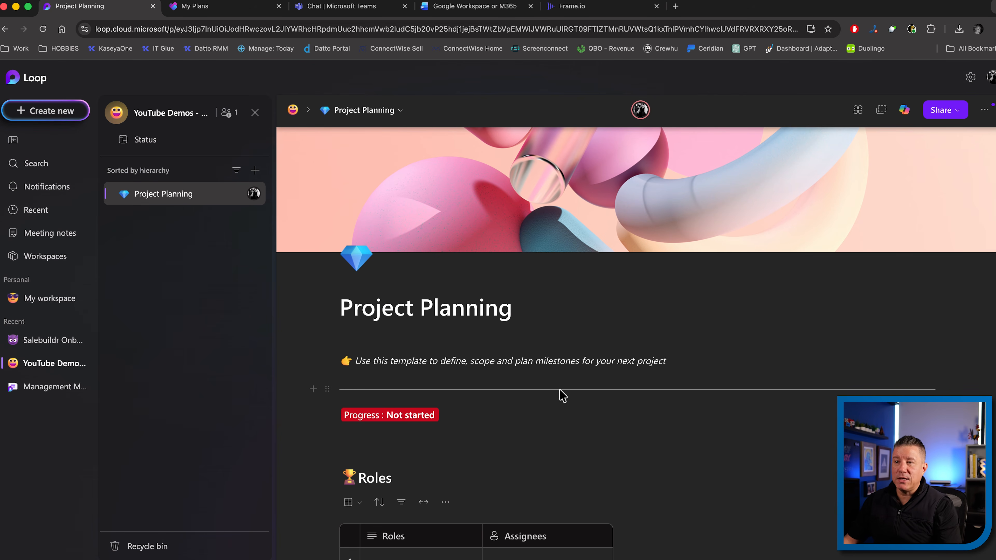
Step: Enter the role "Manager" in the first row of the Roles table and assign it to the signed-in account holder
scroll(575, 339, down, 3)
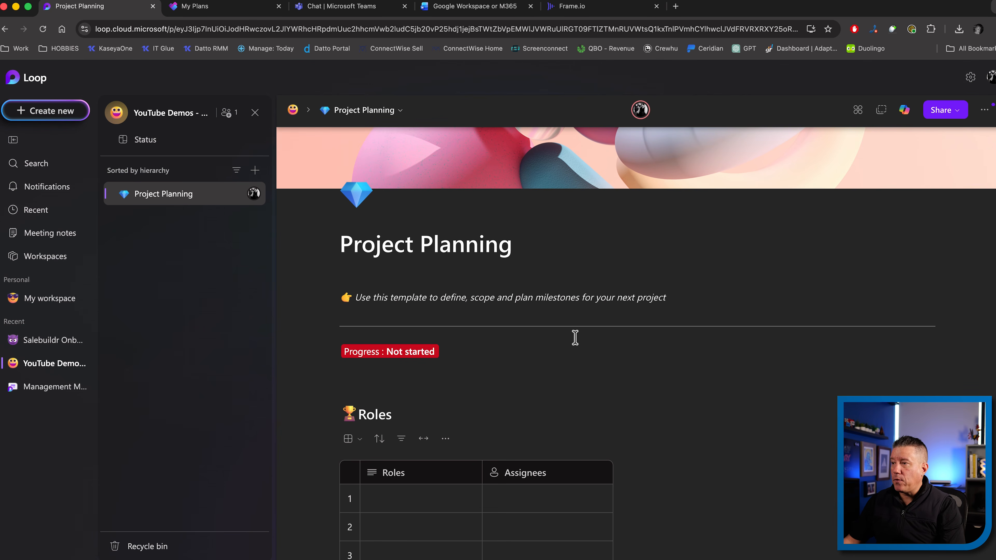
scroll(551, 336, down, 1)
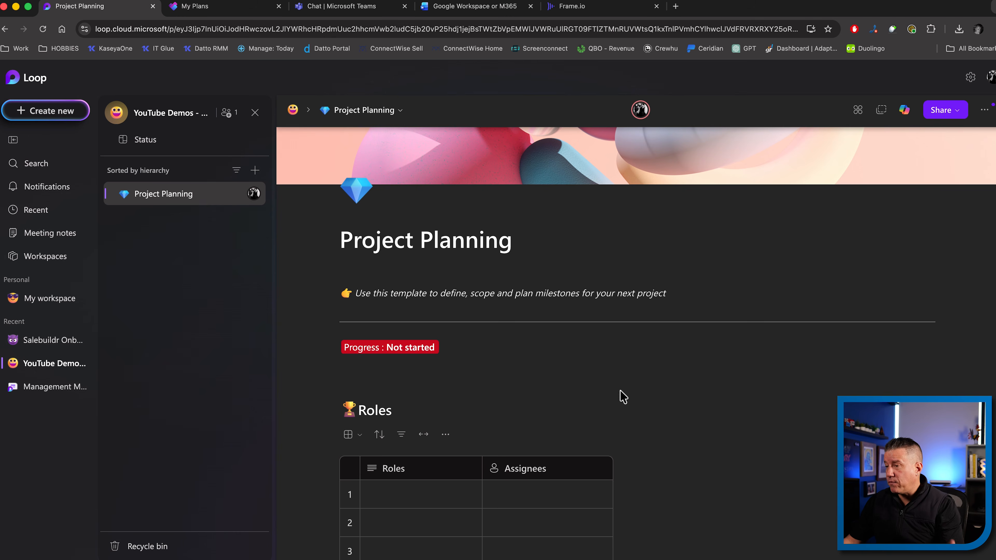
scroll(618, 387, down, 6)
click(427, 361)
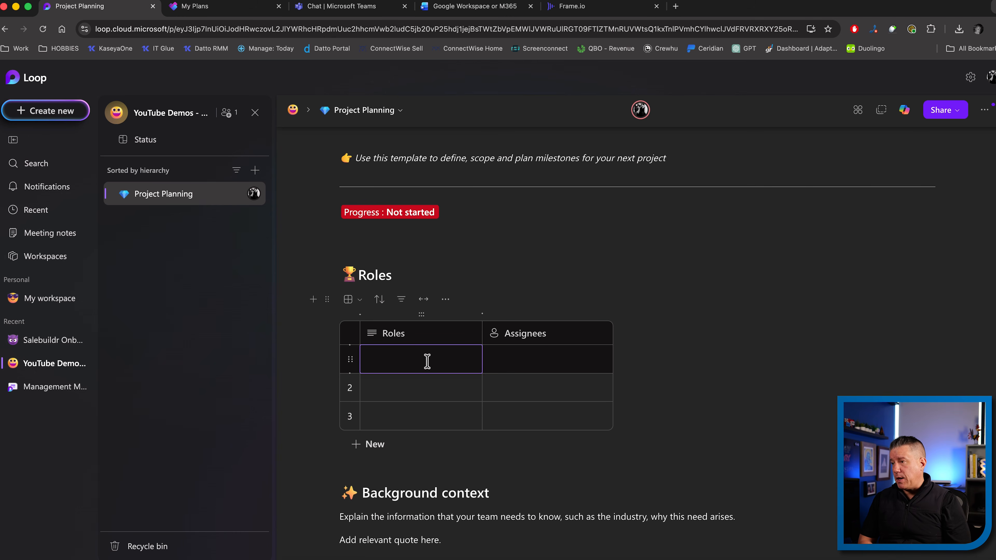
text(Manager)
key(Tab)
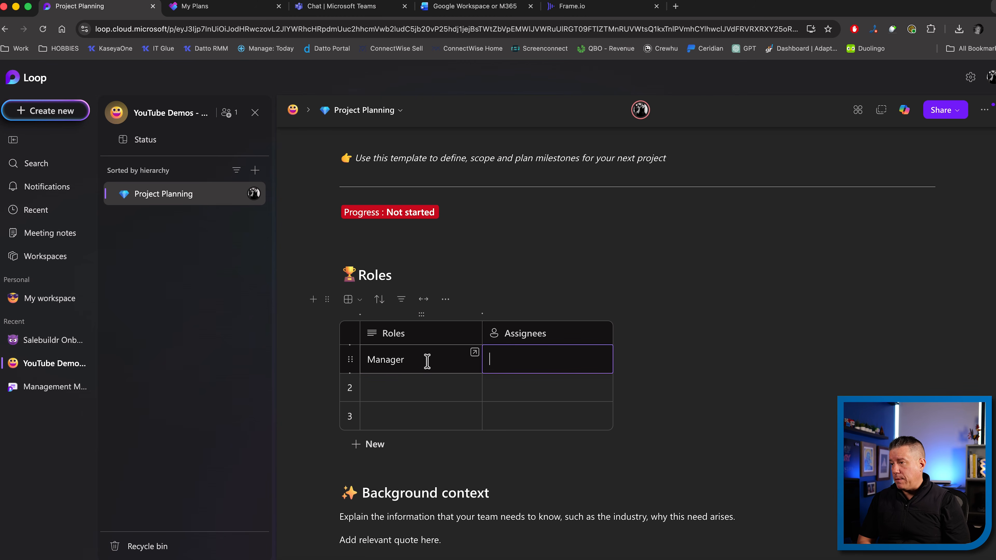
text(@ian)
key(Return)
Step: Enter the role "Co-Manager" in the second row of the Roles table and assign it to the colleague
click(414, 391)
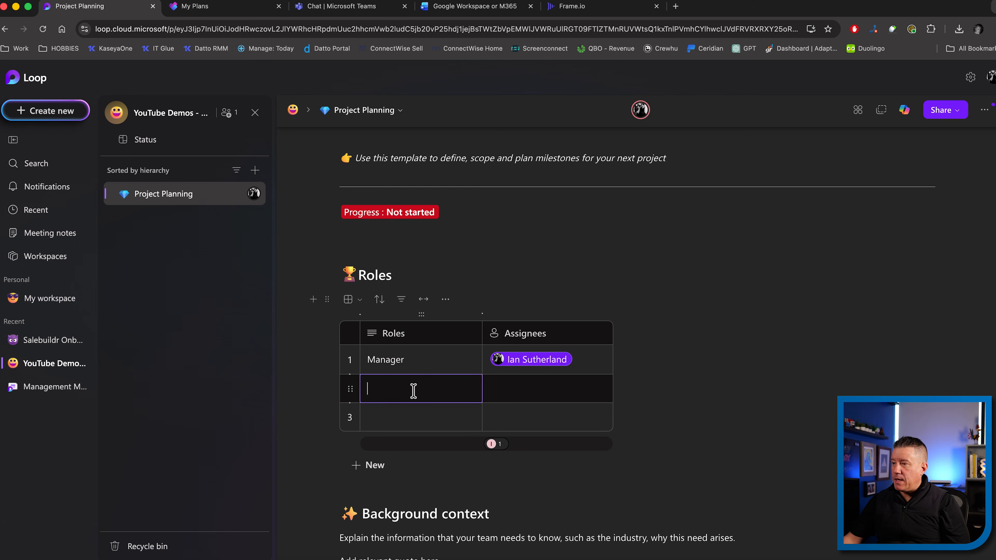
text(Co-Manager)
key(Tab)
text(Cory)
key(Return)
Step: Enter the role "Work Drone" in the third row of the Roles table and assign it to the demo account
click(373, 419)
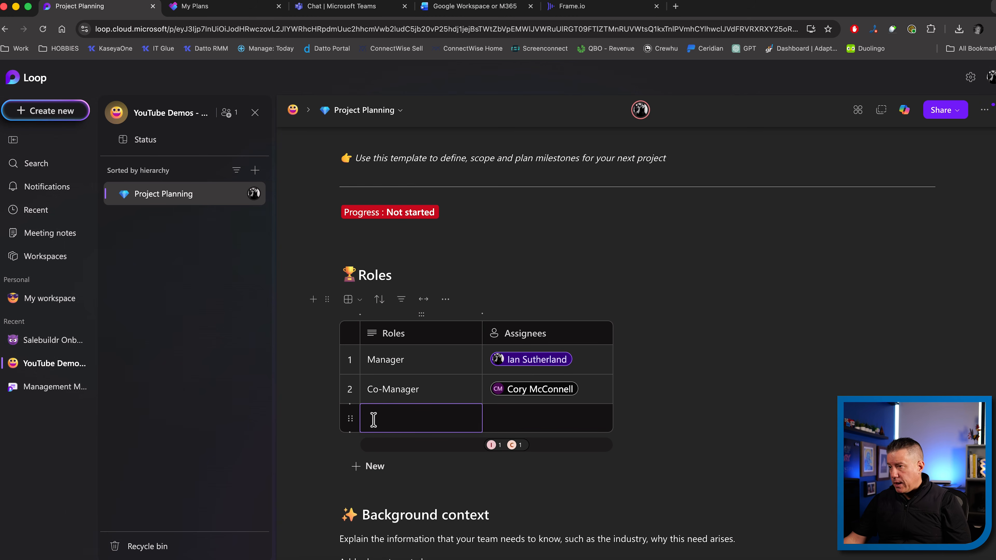
text(Work Drone)
key(Tab)
text(@demo)
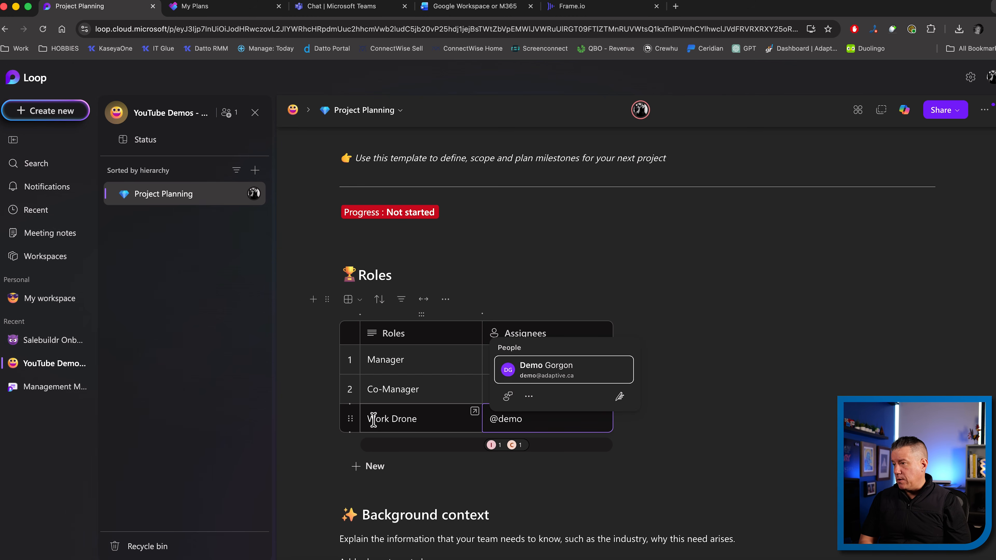
key(Return)
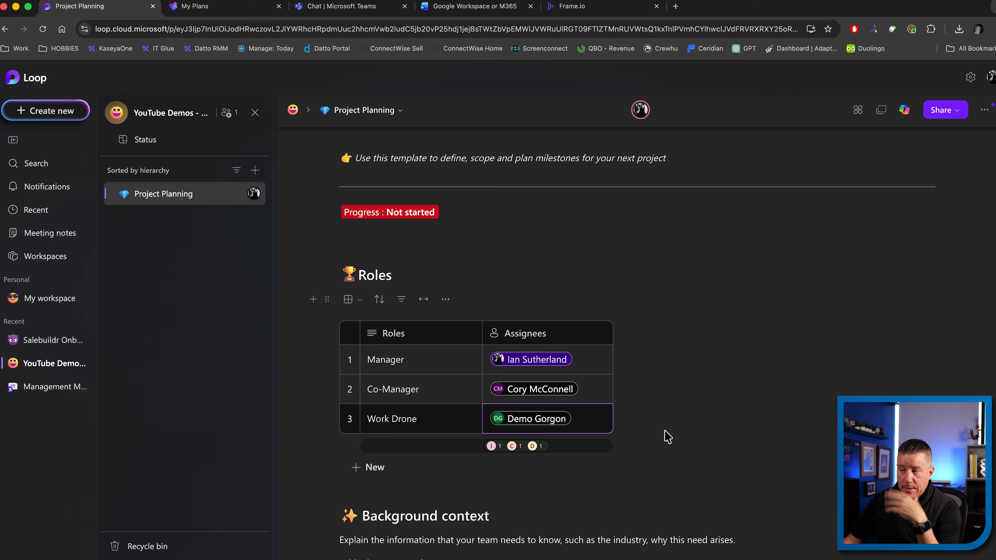
scroll(668, 421, down, 4)
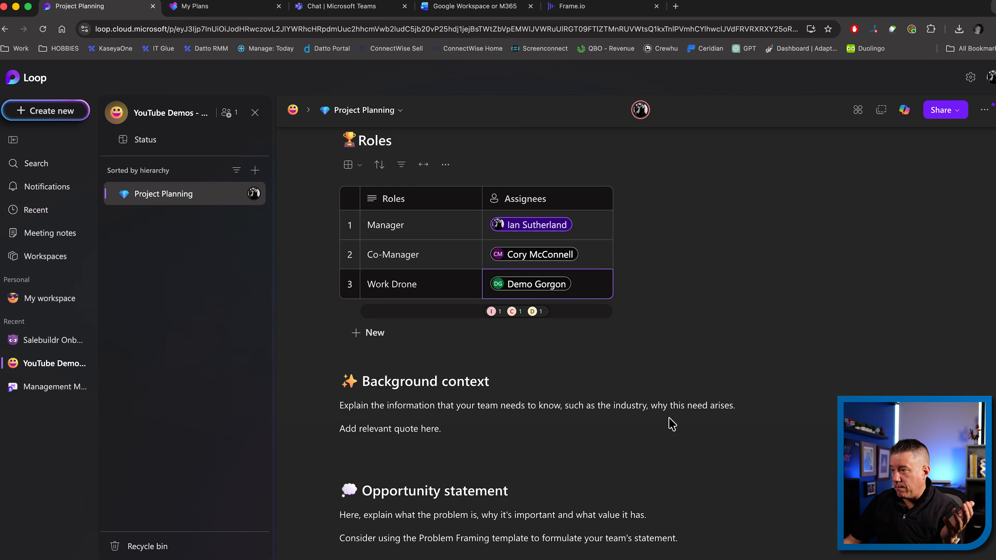
scroll(627, 378, up, 10)
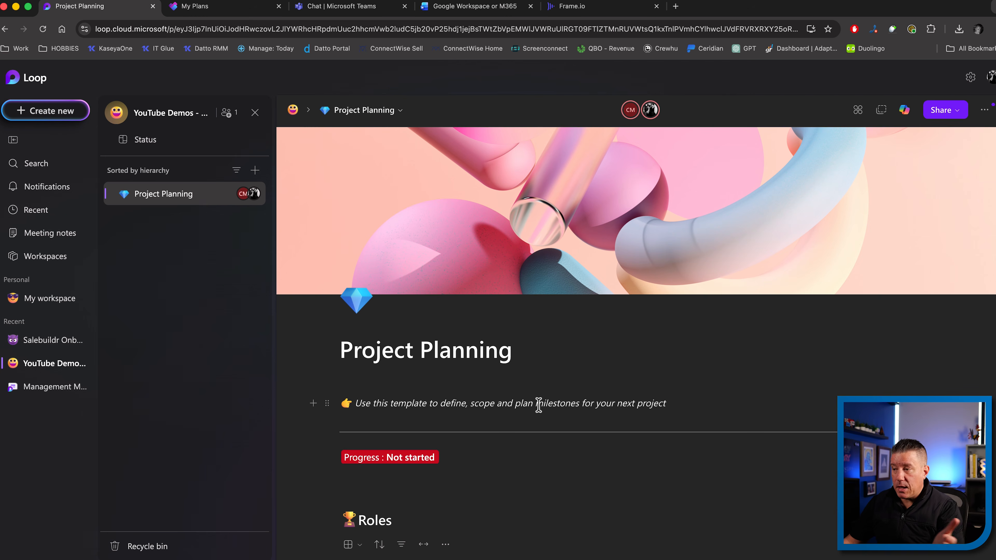
scroll(539, 405, down, 4)
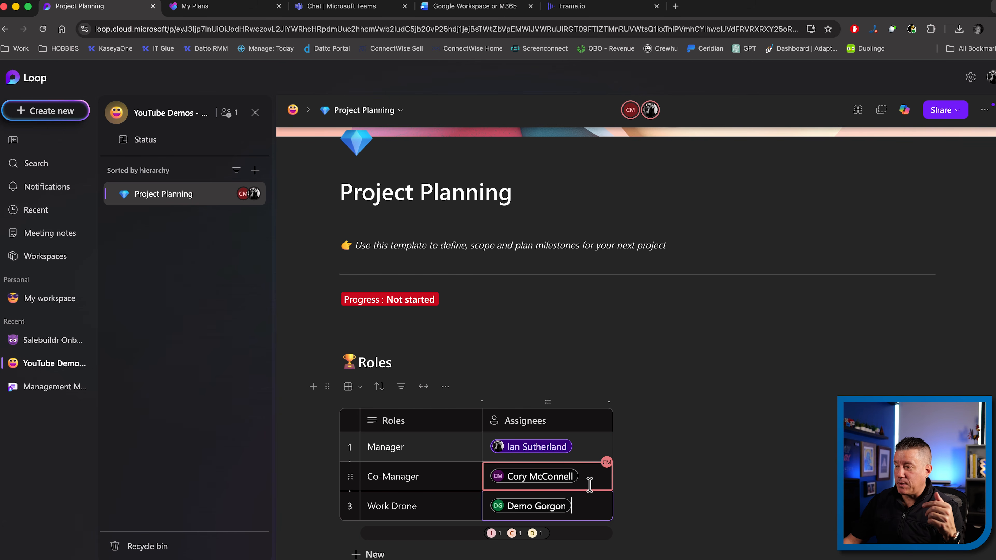
scroll(656, 440, down, 2)
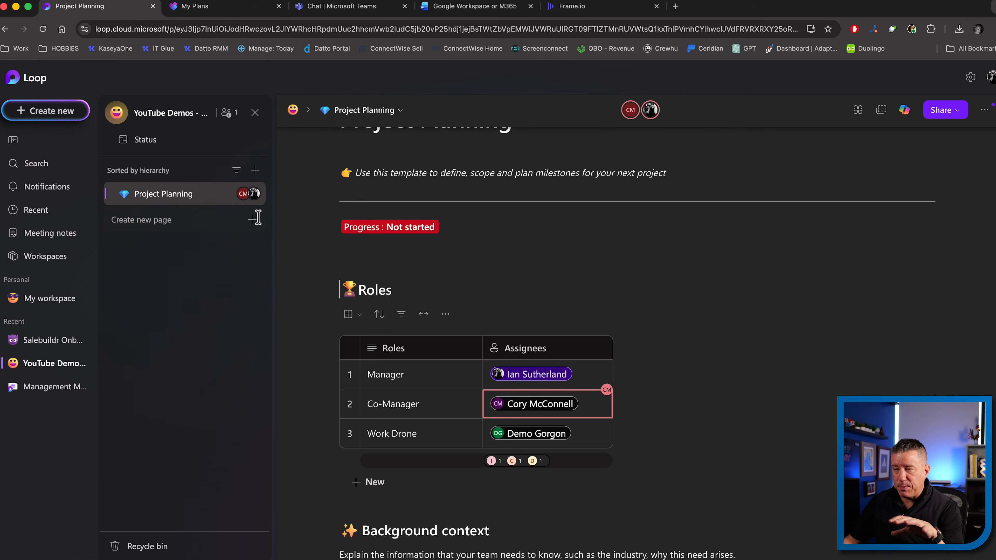
click(227, 195)
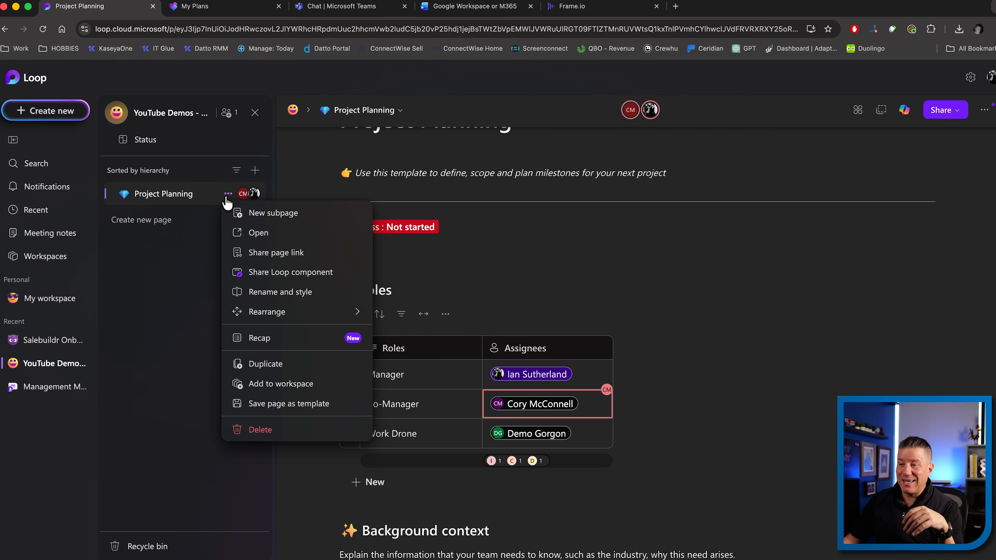
click(261, 403)
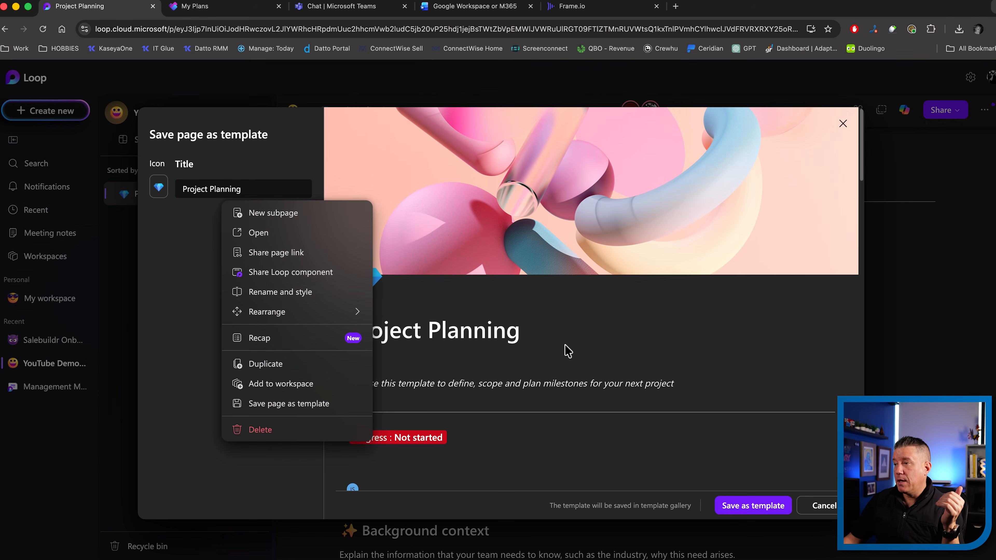
click(267, 189)
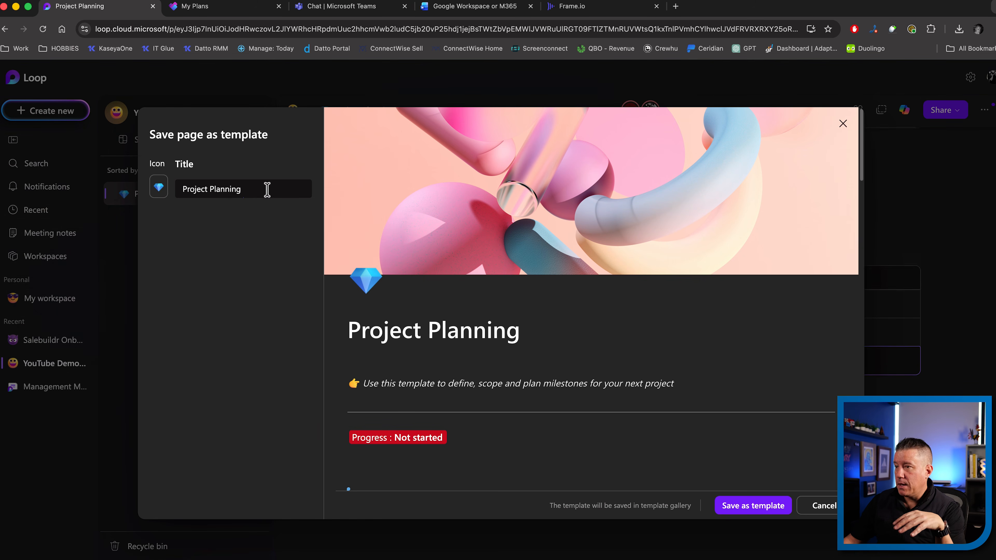
click(822, 509)
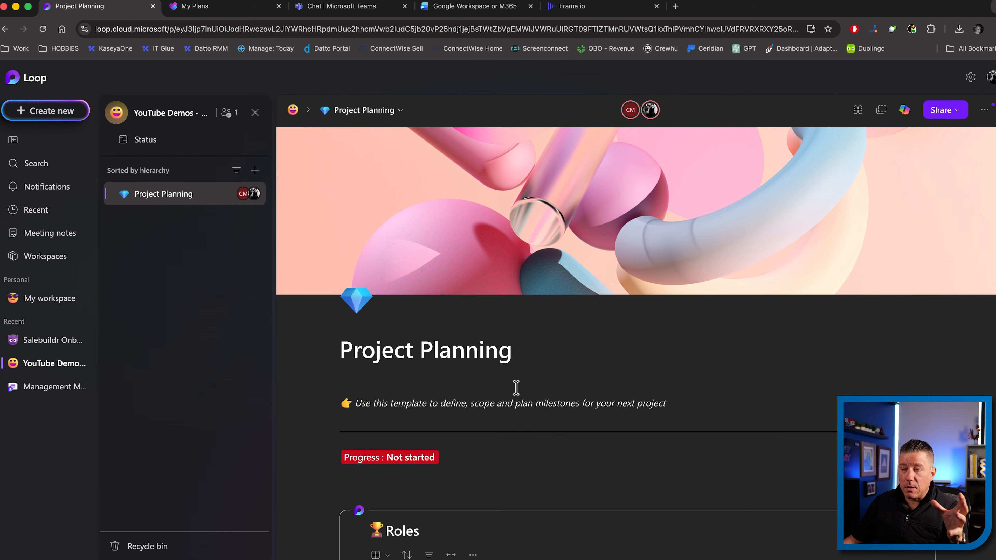
Step: Turn the Goals heading, its description and the priority table into a shareable Loop component
scroll(474, 411, down, 10)
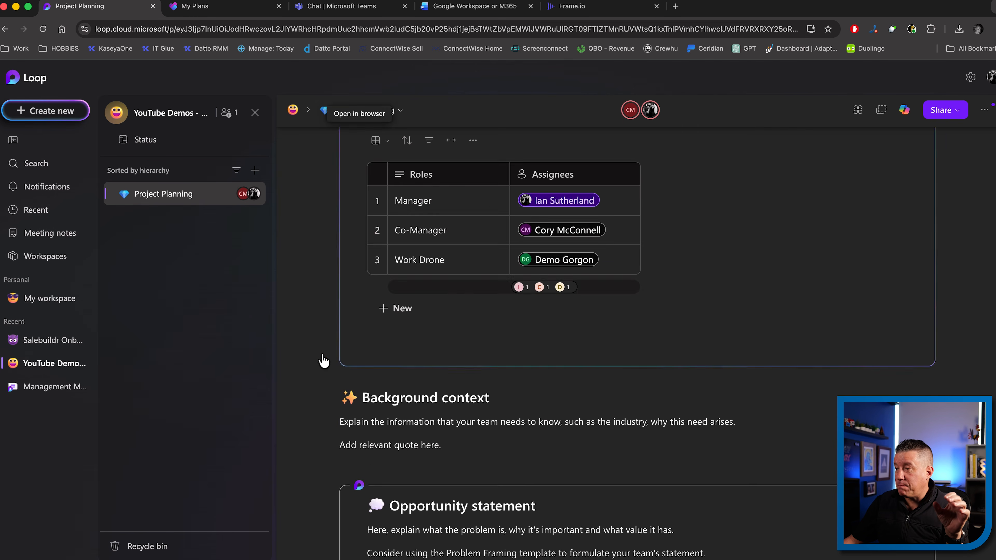
scroll(315, 358, down, 18)
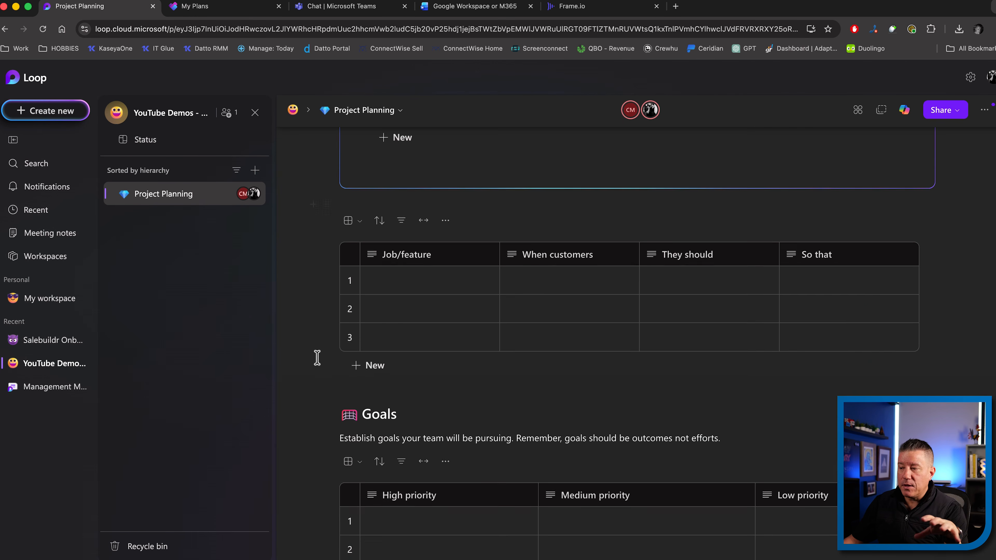
scroll(318, 363, down, 4)
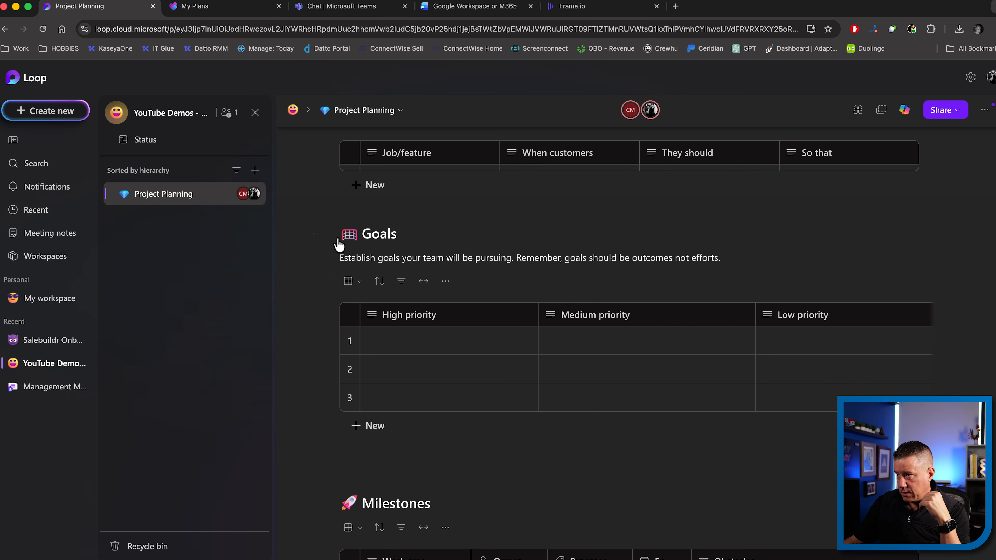
drag(334, 234, 430, 329)
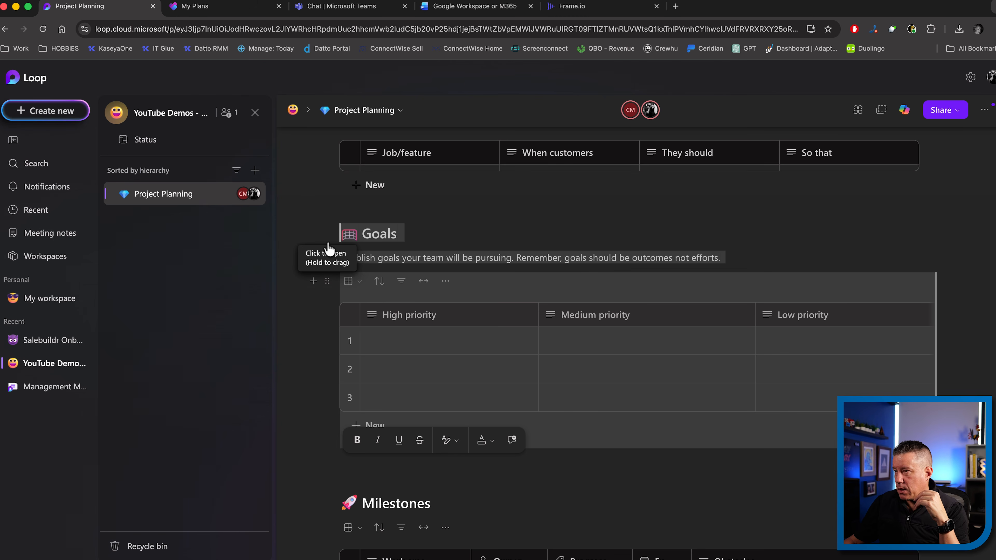
click(328, 281)
click(369, 328)
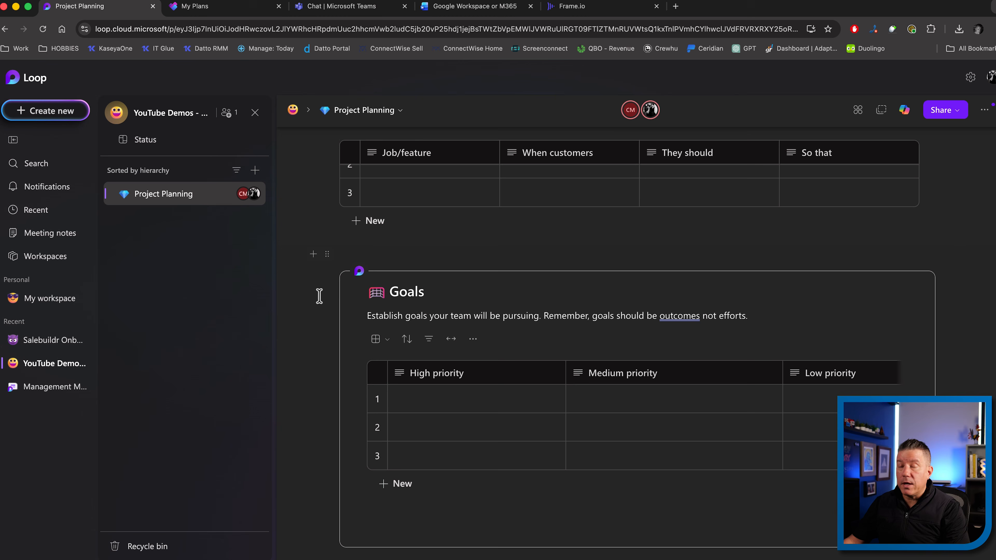
Step: Copy the link of the Goals component and dismiss the link notice
mouse_move(916, 276)
click(901, 278)
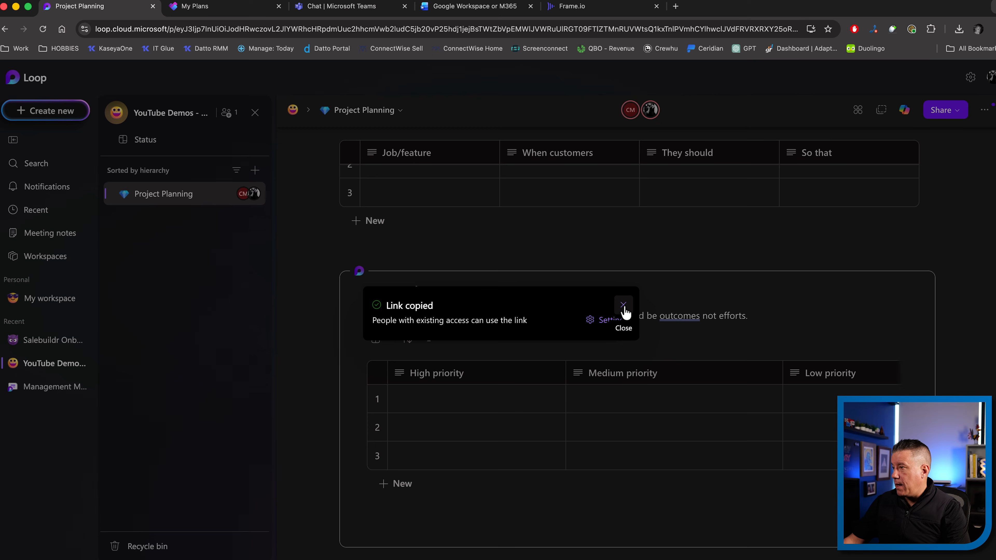
click(623, 308)
Step: Switch to Outlook and start a new email addressed to the demo account
key(super+Tab)
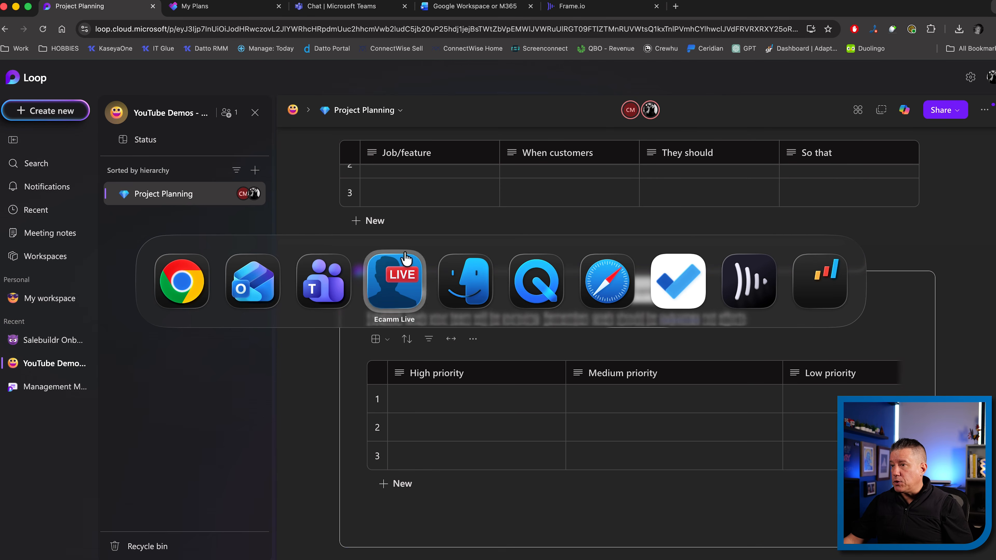
click(261, 281)
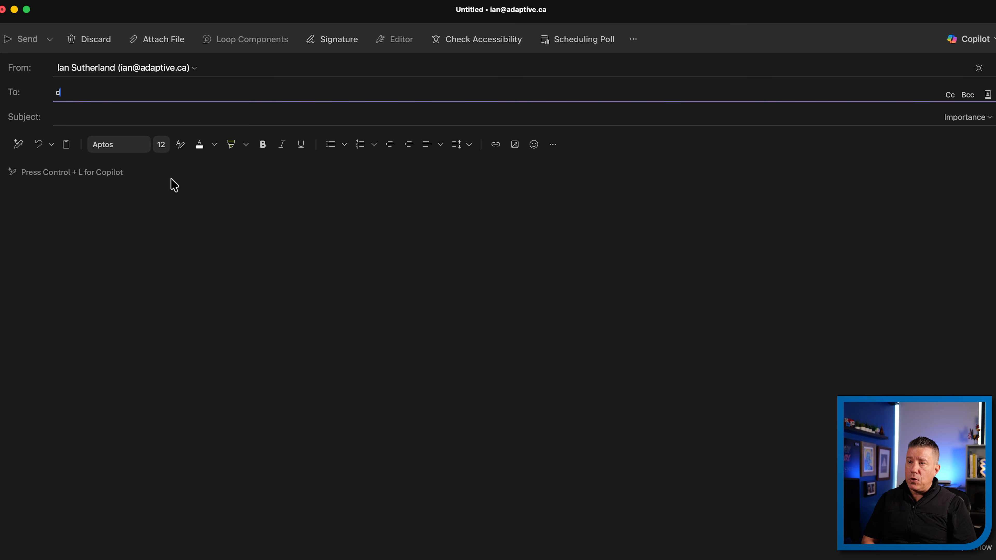
key(Return)
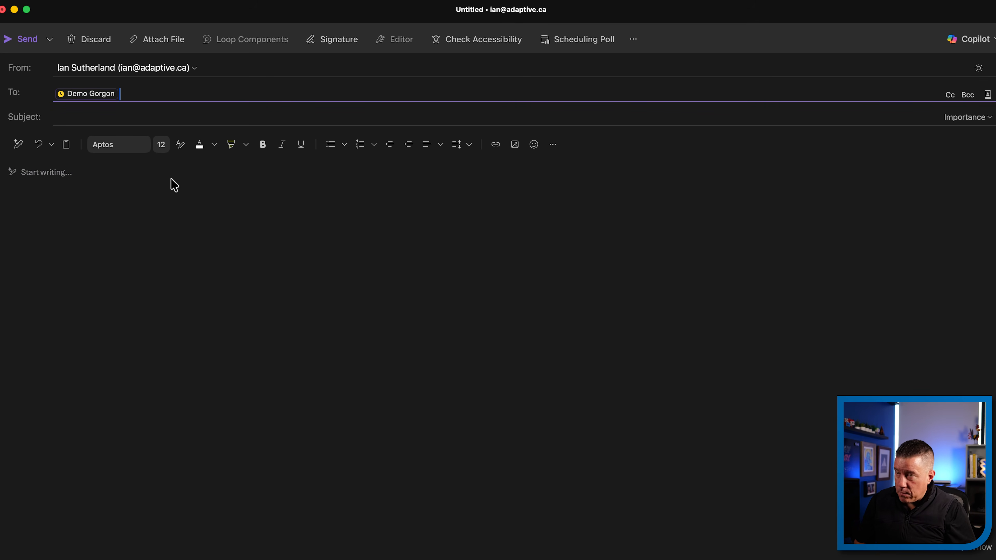
Step: Give the email the subject "Goal Component" and paste the copied Goals component into its body
key(Tab)
text(C)
key(BackSpace)
text(Goal )
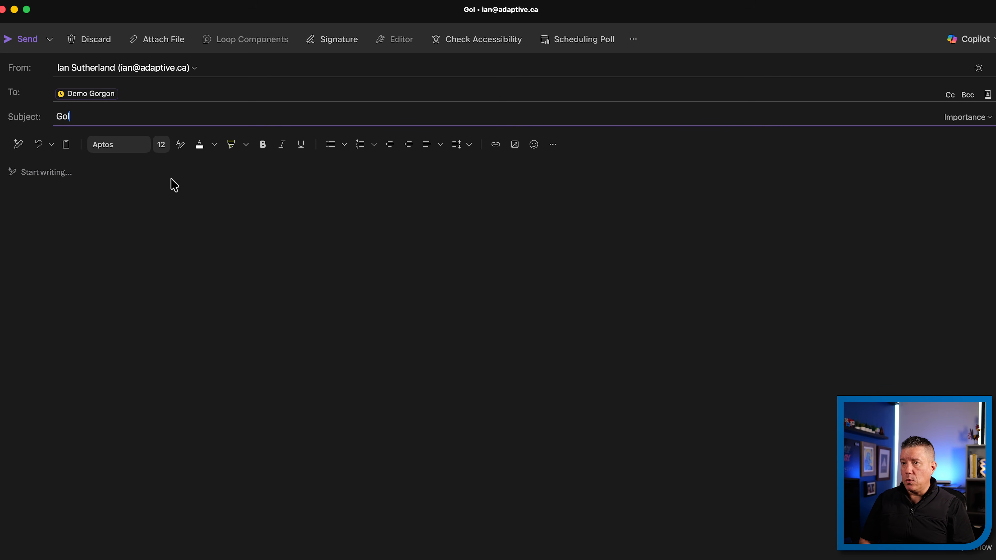
text(Compone)
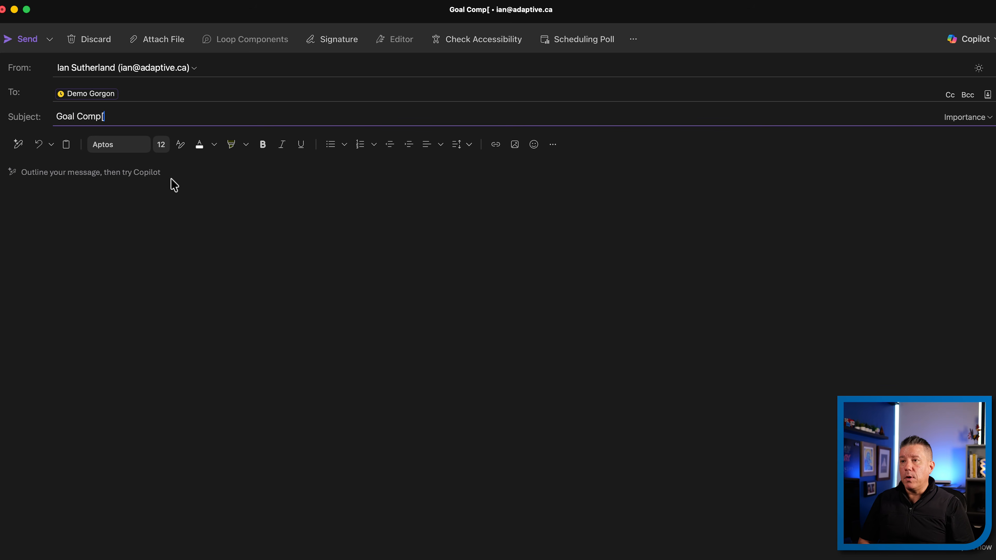
text(nt)
key(Tab)
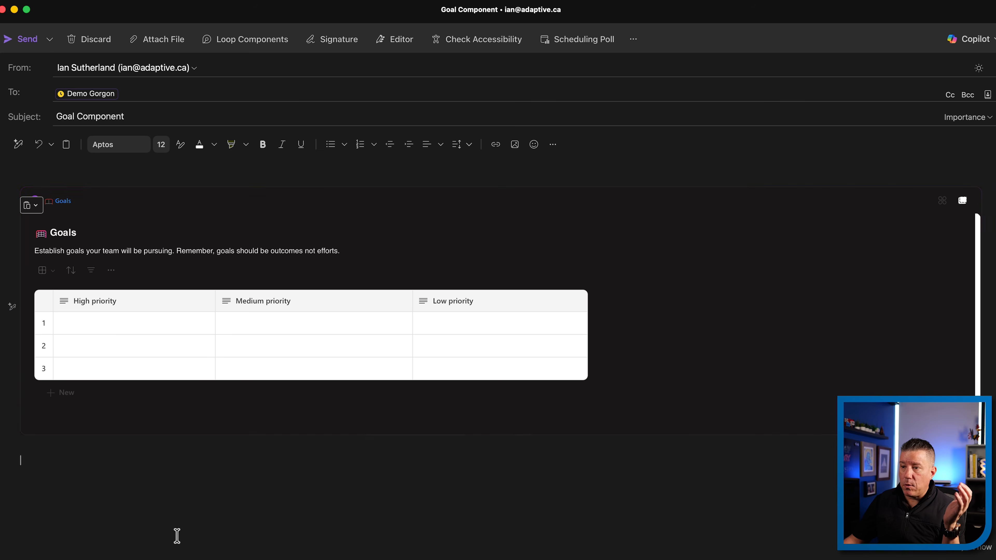
Step: Return to the Loop page in Chrome and enter "High Price, Low Cost" in the first High priority row of the Goals table
mouse_move(158, 557)
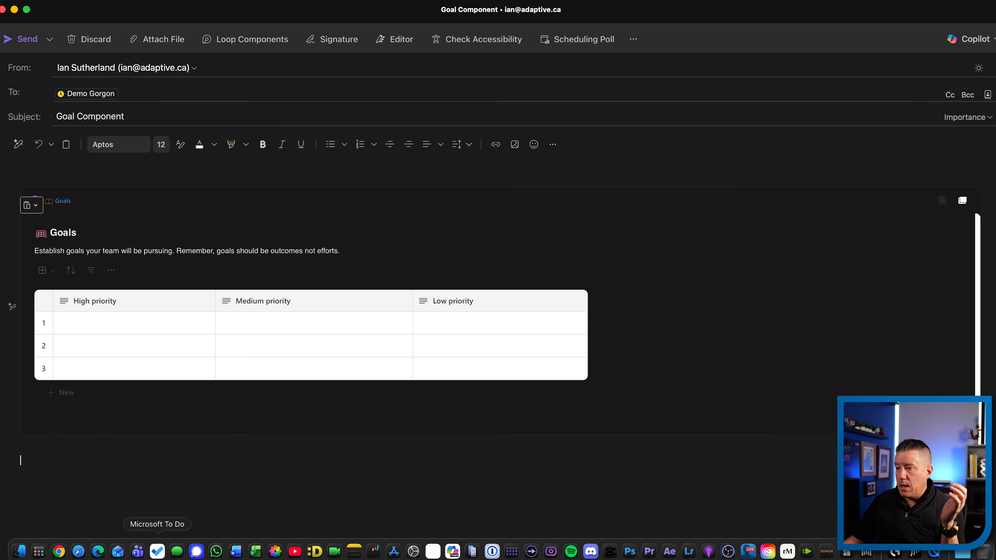
click(58, 551)
click(499, 405)
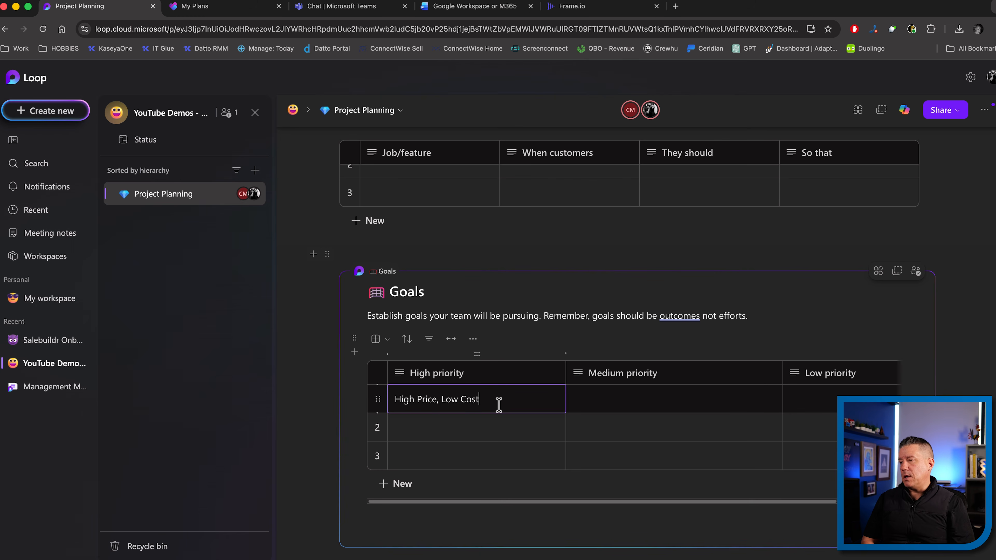
key(Tab)
Step: Compare the Goals table in the Outlook draft with the one on the Loop page
key(super+Tab)
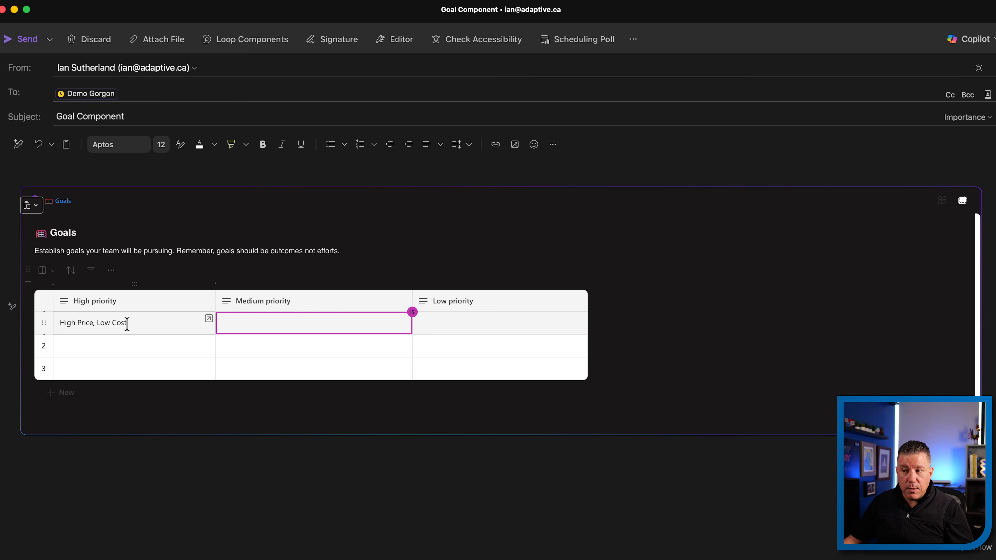
key(super+Tab)
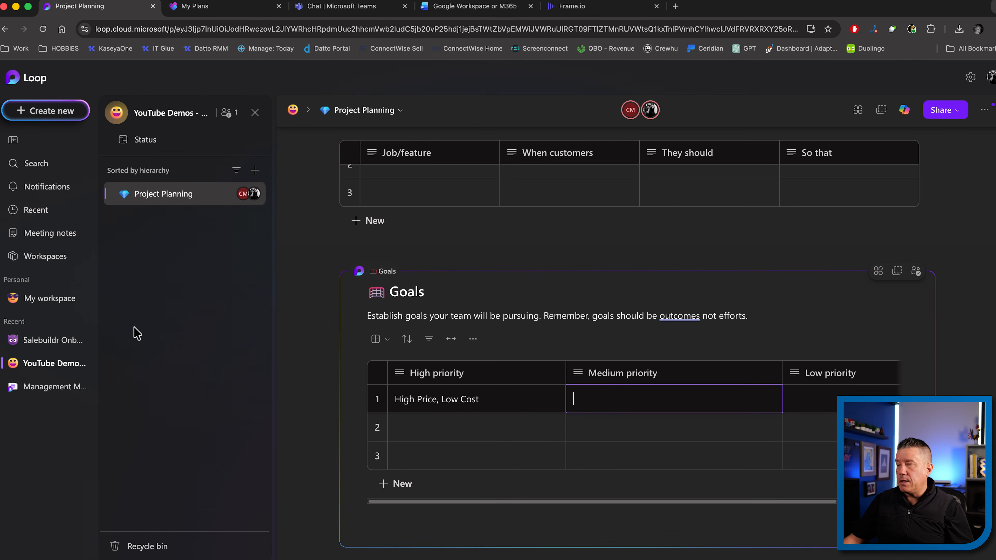
key(super+Tab)
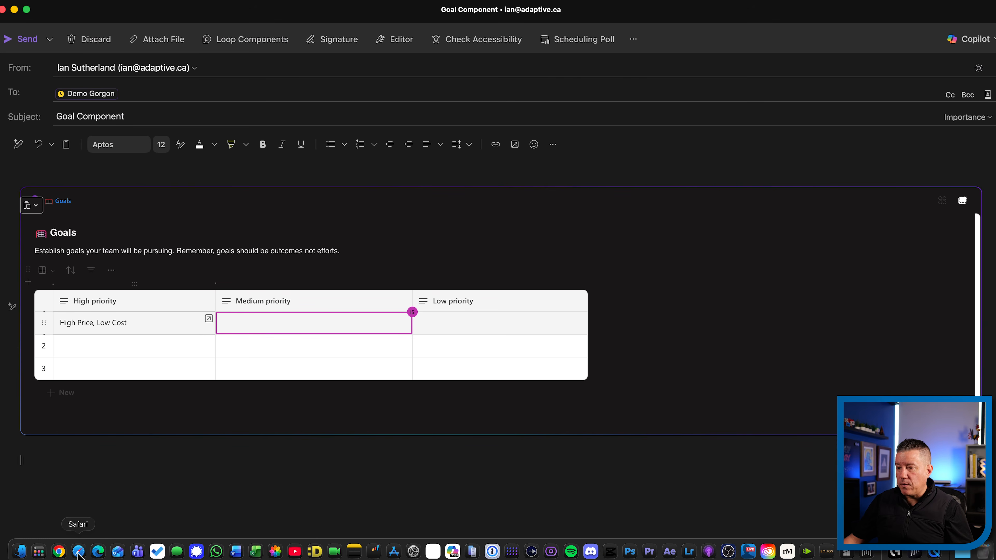
Step: Switch to the demo account's Outlook inbox in Safari and open the "Goal Component" email
click(78, 552)
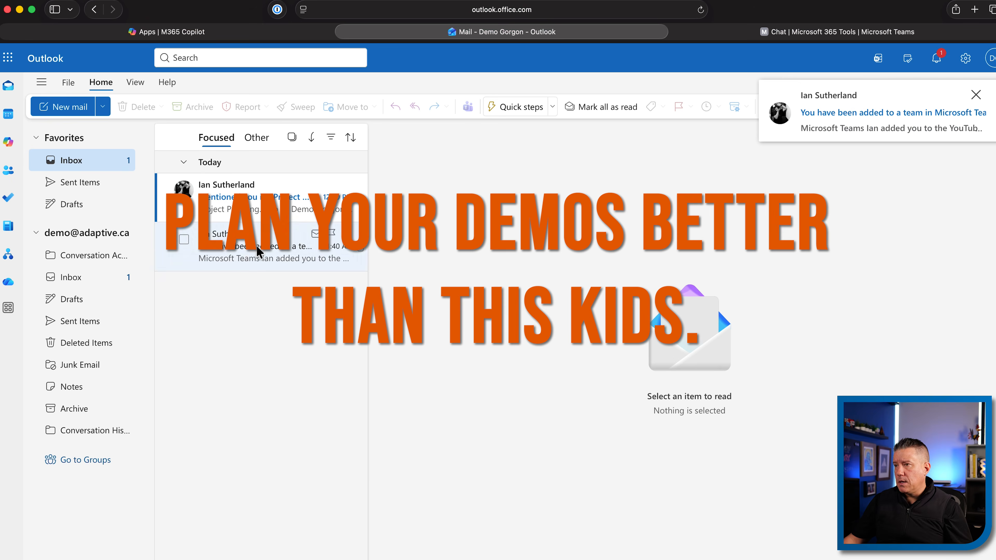
click(255, 198)
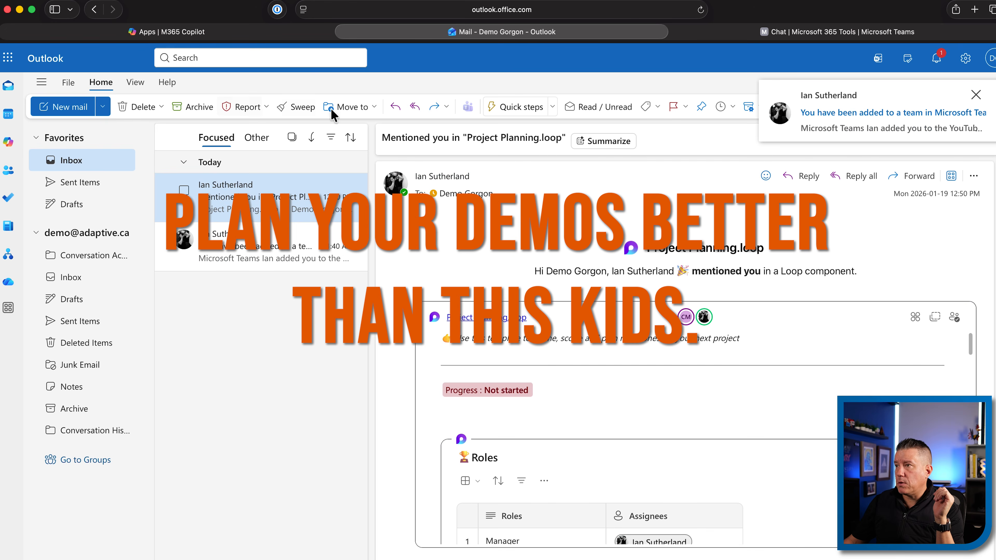
click(202, 212)
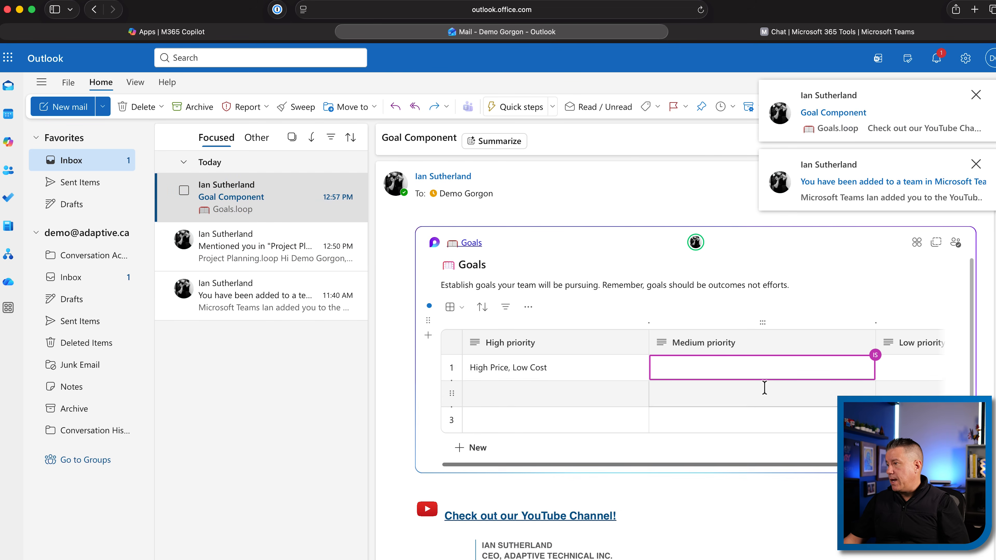
Step: In the emailed Goals table's first row, enter "What's the cost?" as Medium priority and "High Priority" as Low priority
click(753, 372)
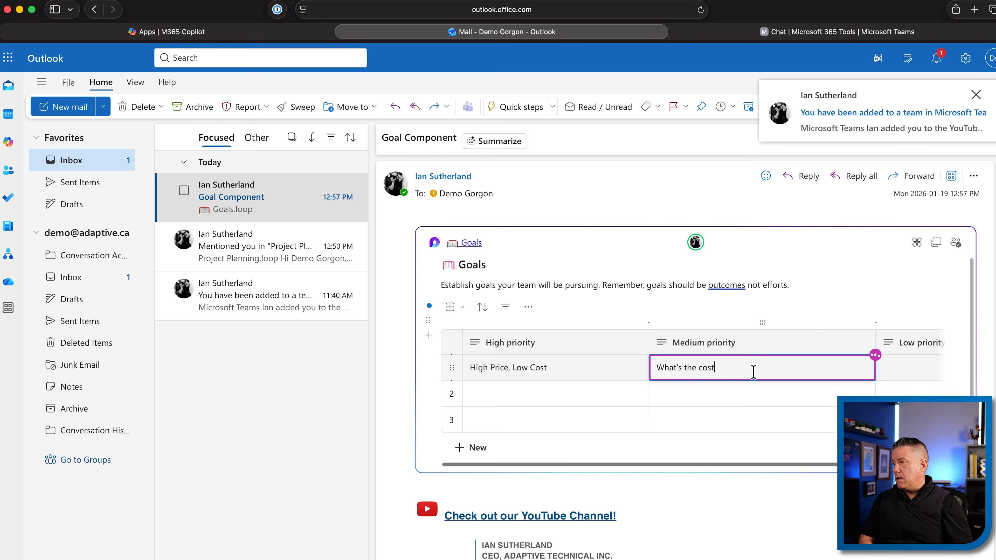
key(Tab)
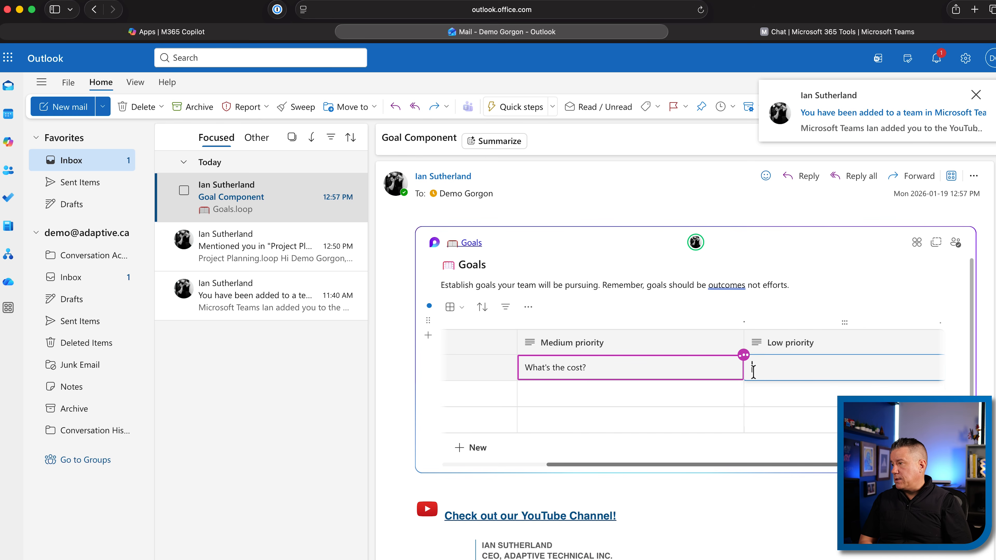
key(BackSpace)
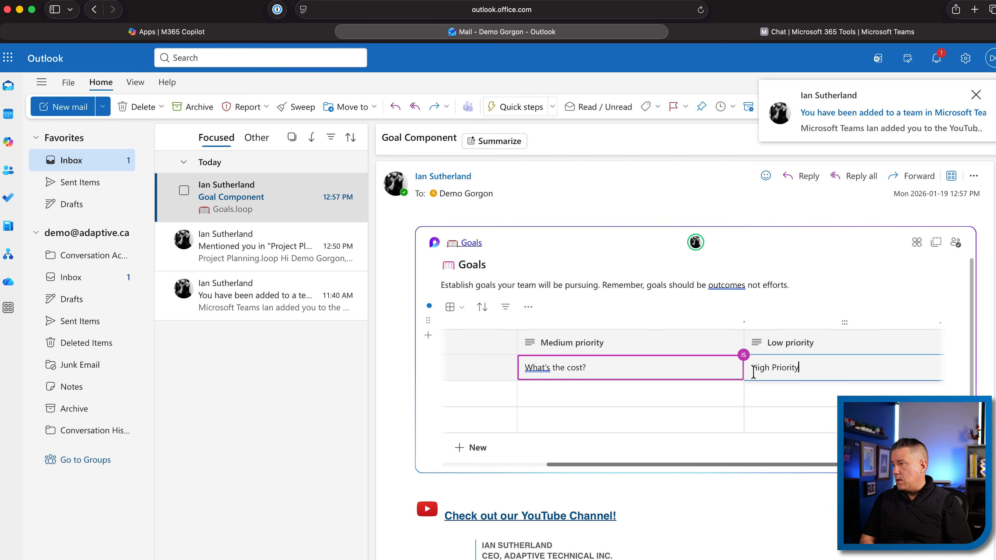
key(Tab)
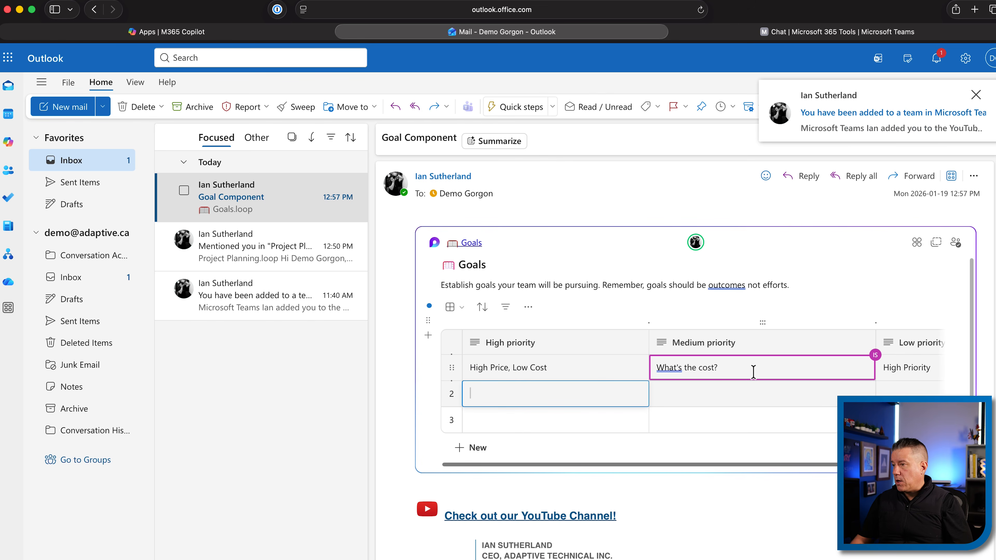
Step: Switch back to the Loop page and insert a Task list between the Progress label and the Roles component
key(super+Tab)
key(super+Tab)
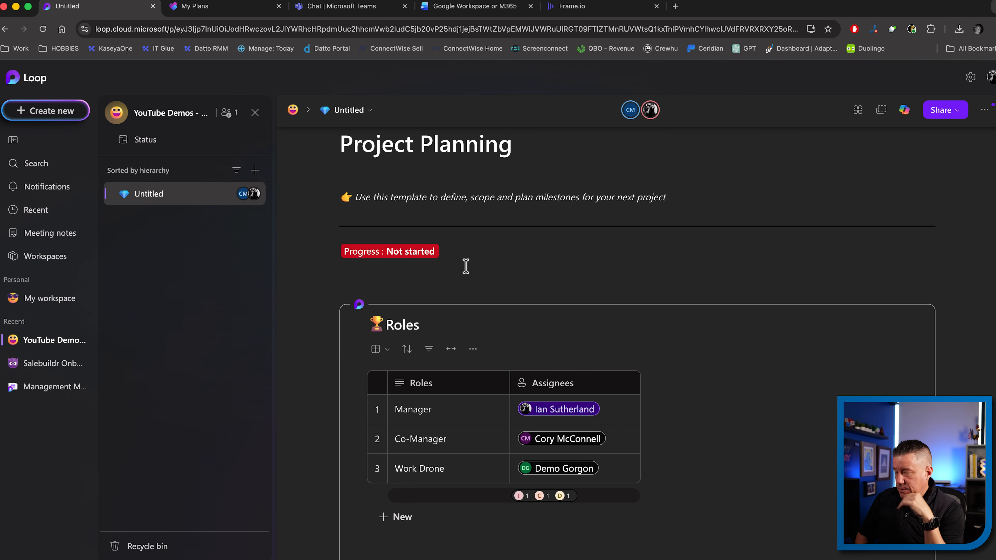
click(466, 266)
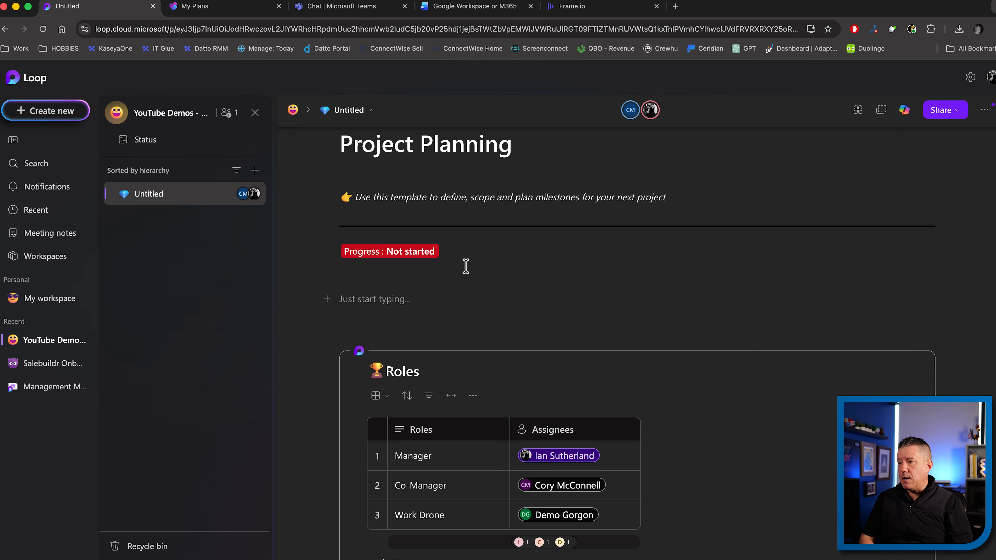
text(/)
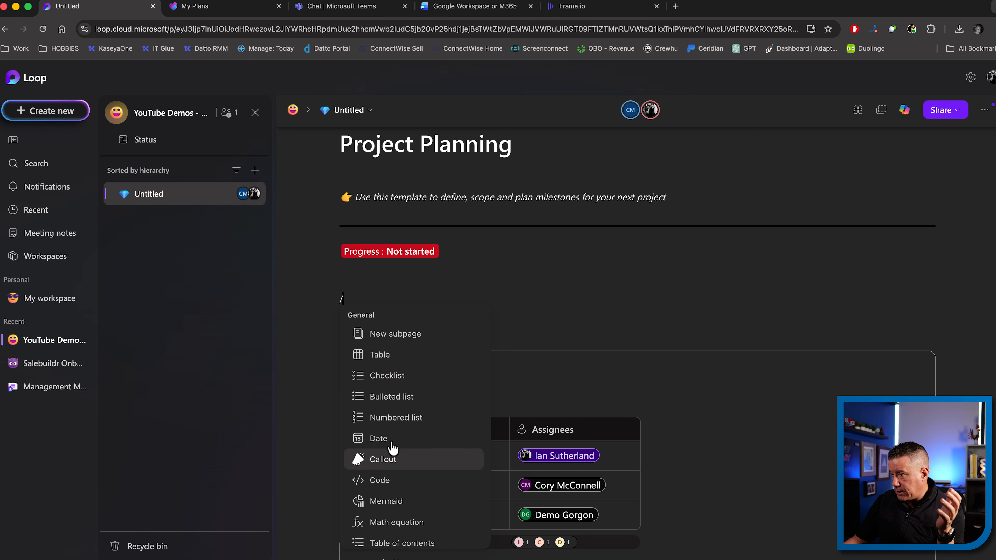
scroll(392, 455, down, 5)
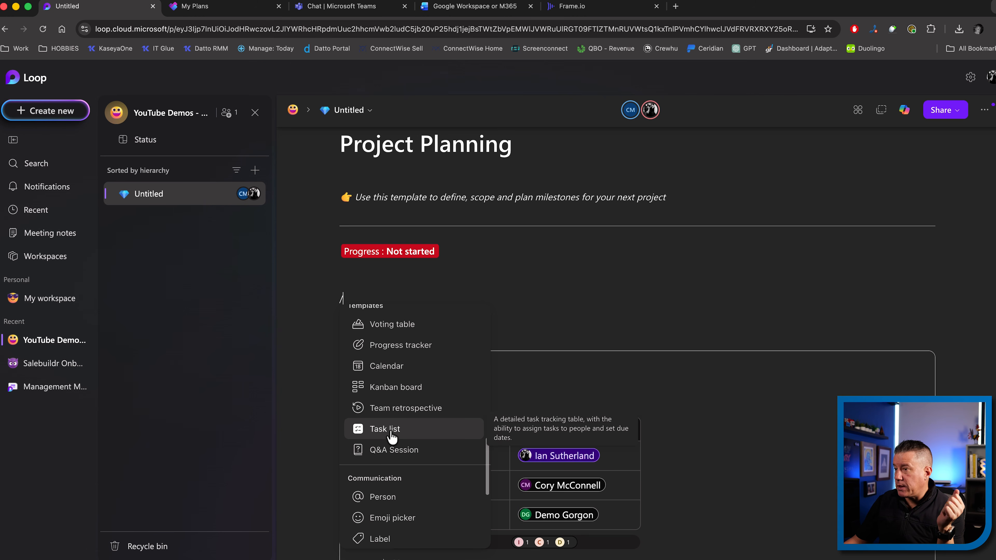
click(392, 431)
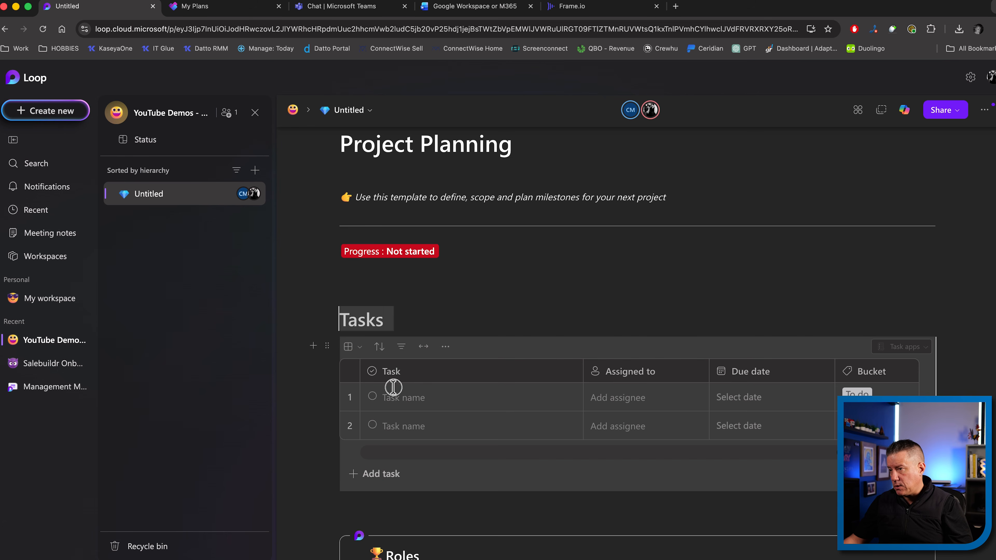
Step: Turn the new Tasks block into a Loop component
click(330, 345)
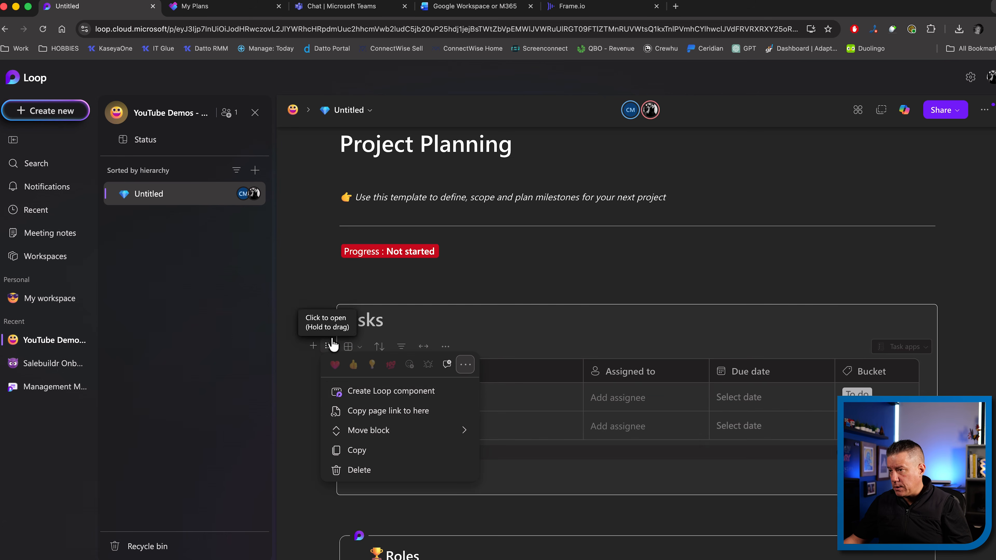
click(362, 391)
scroll(564, 327, up, 2)
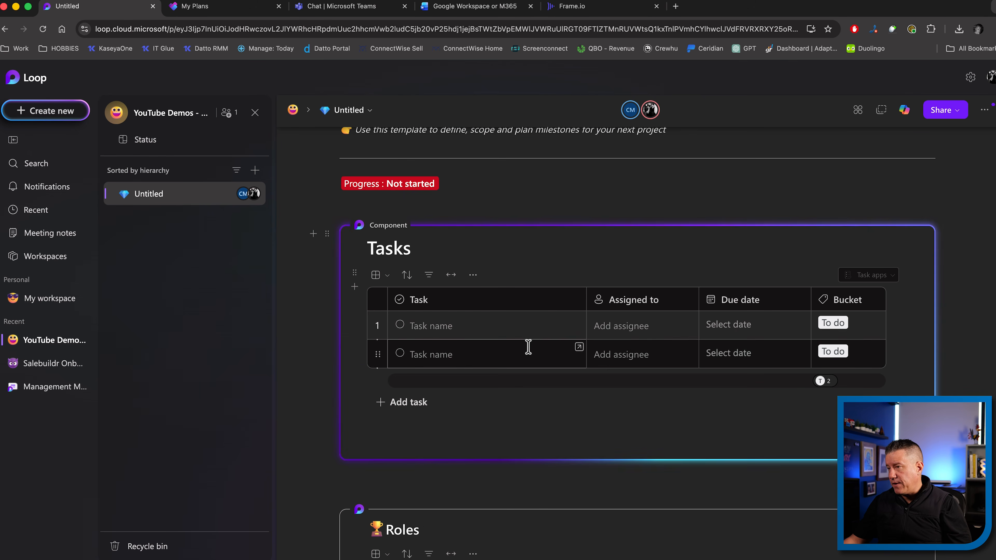
Step: Fill the first task row with "Bake Cookies", assigned to the demo account and due tomorrow
click(472, 329)
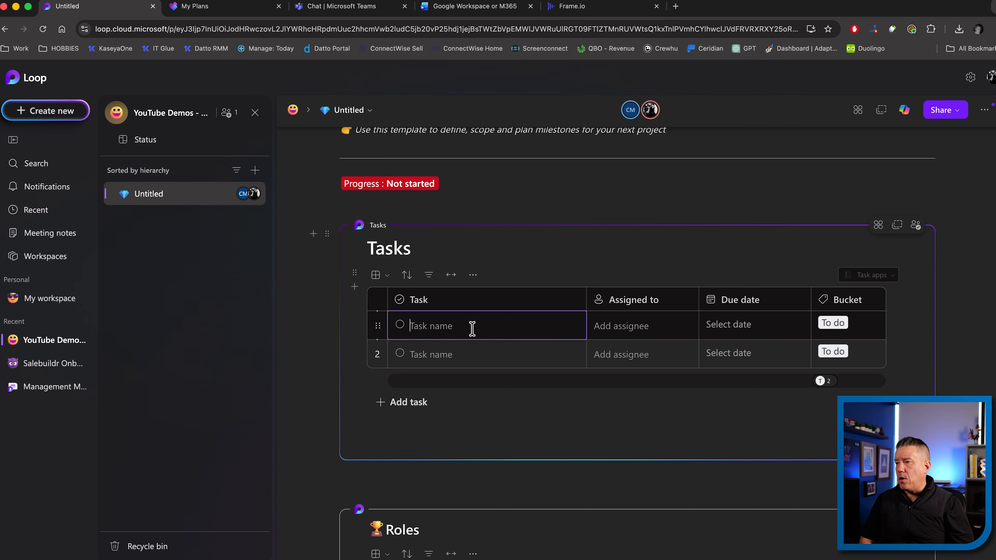
text(Bake Cookies)
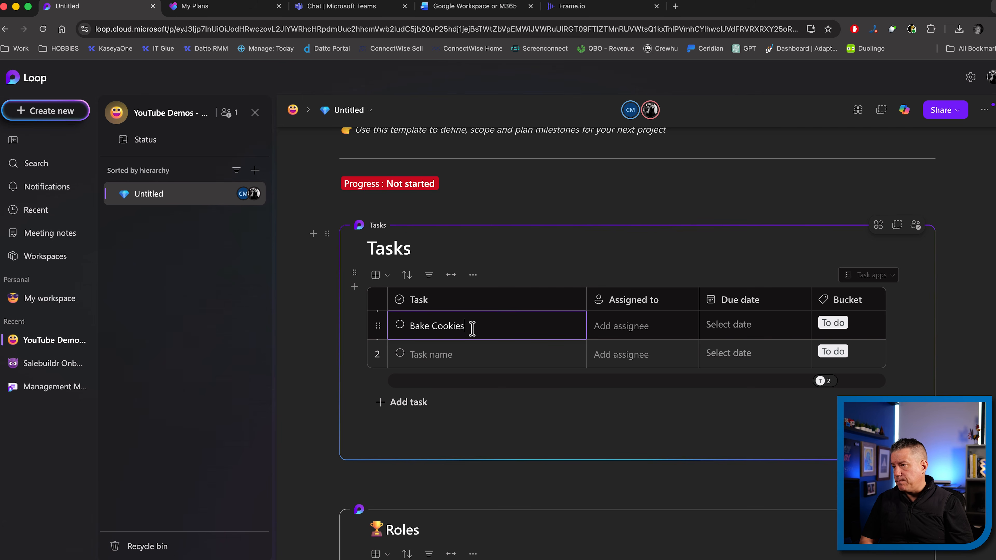
key(Tab)
text(@demo)
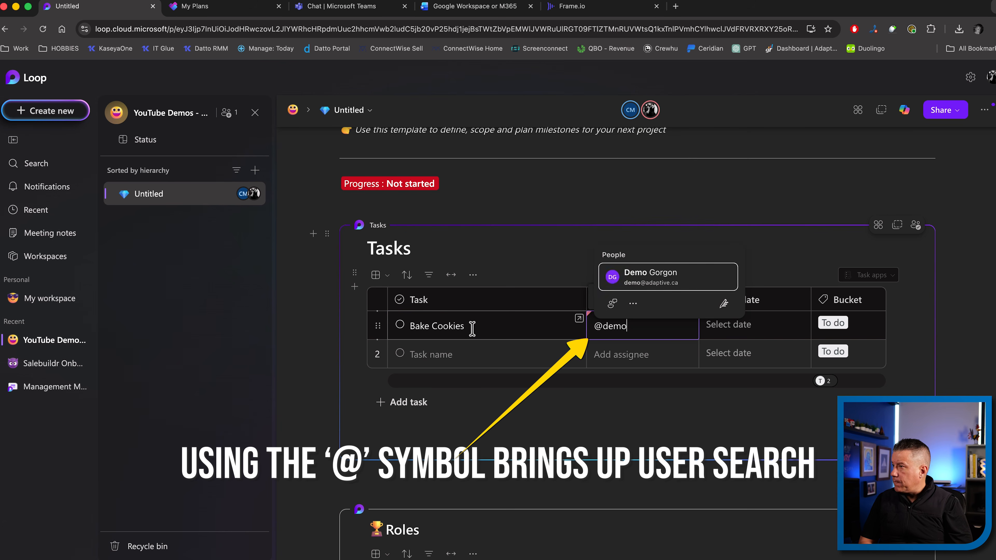
key(Return)
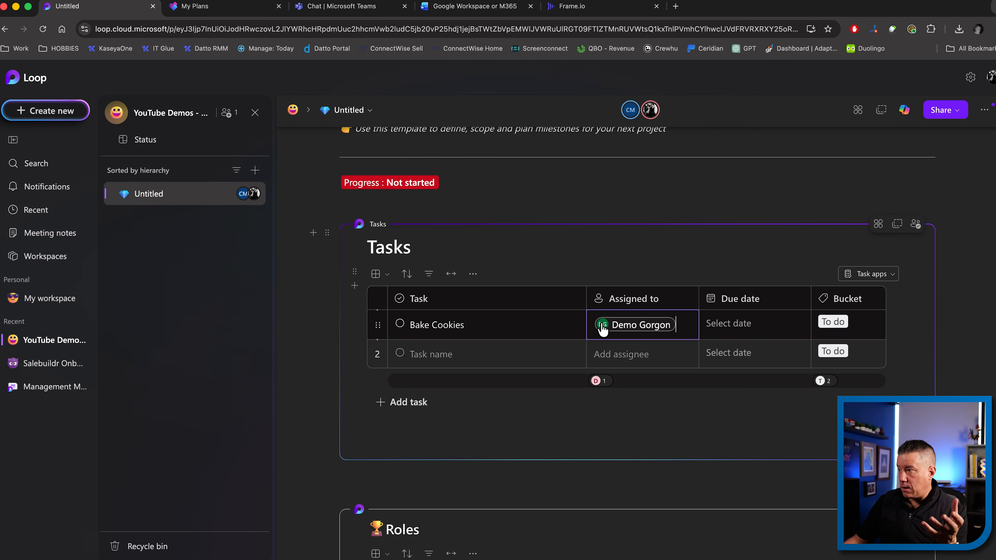
click(749, 328)
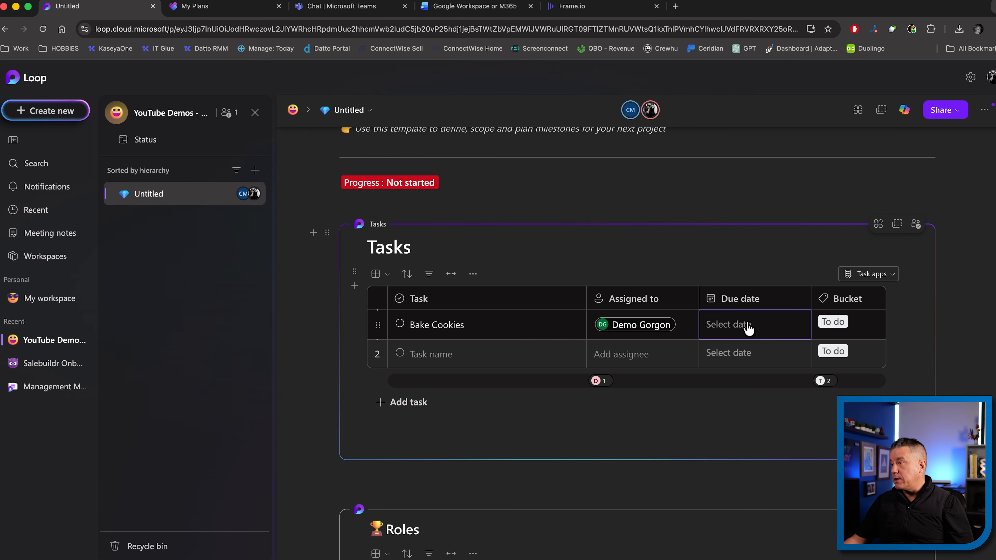
click(749, 328)
click(763, 437)
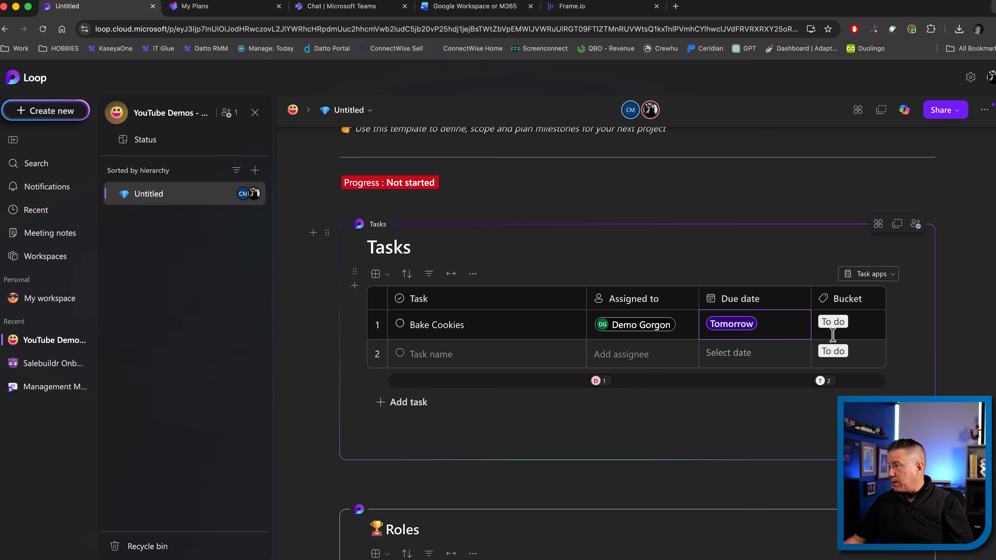
Step: Fill the second task row with "Eat Cookies", assigned to the presenter's own account and due tomorrow
click(439, 357)
text(Eat Cookies)
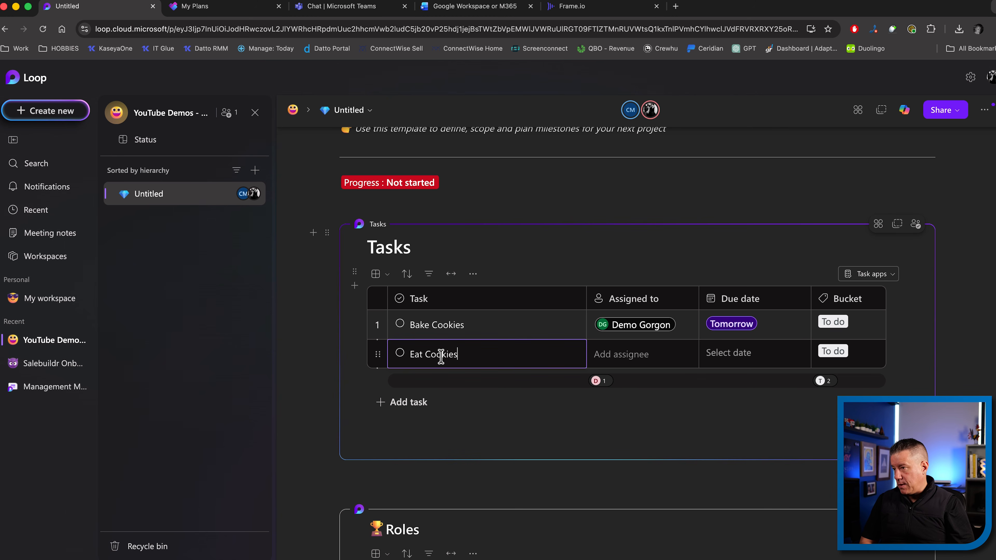
key(Tab)
text(@ian)
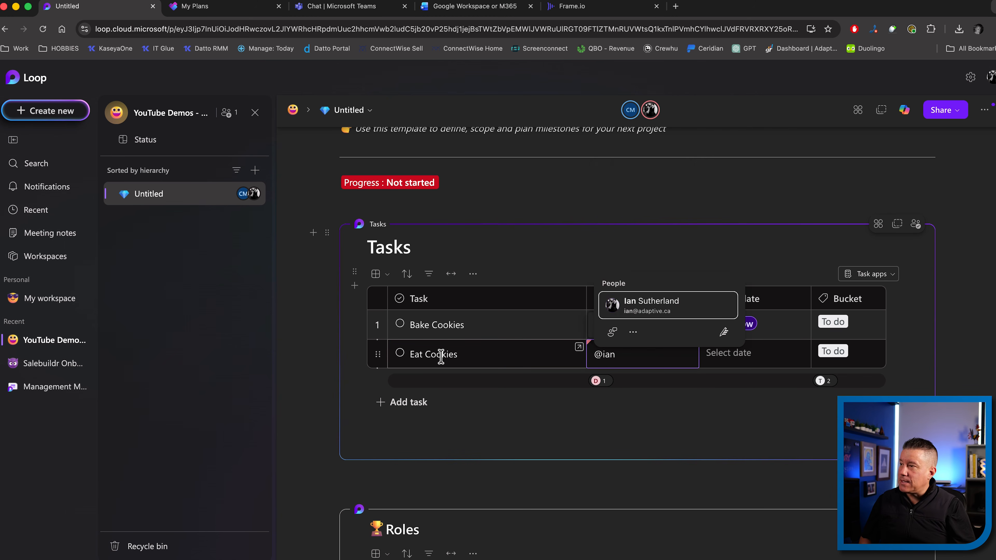
key(Return)
key(Tab)
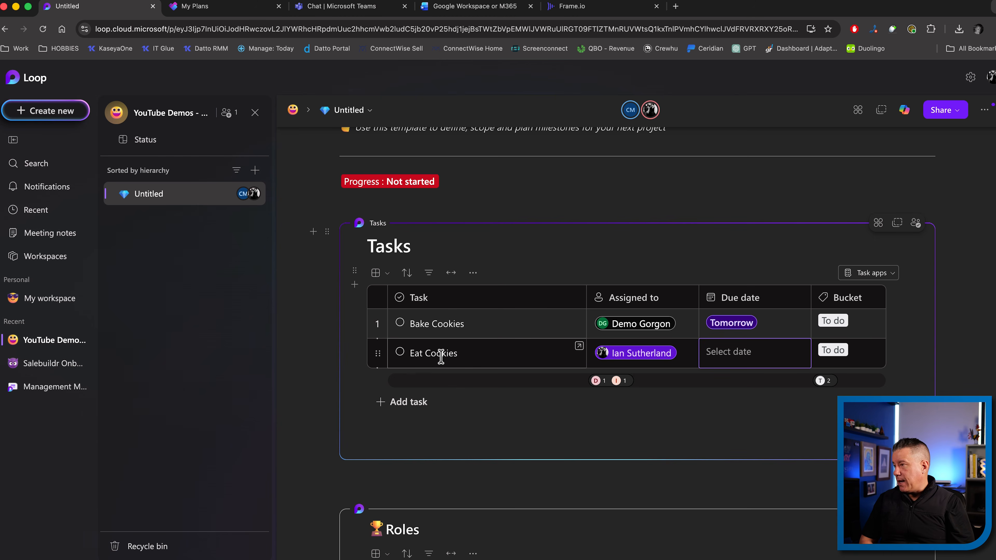
click(741, 356)
click(741, 355)
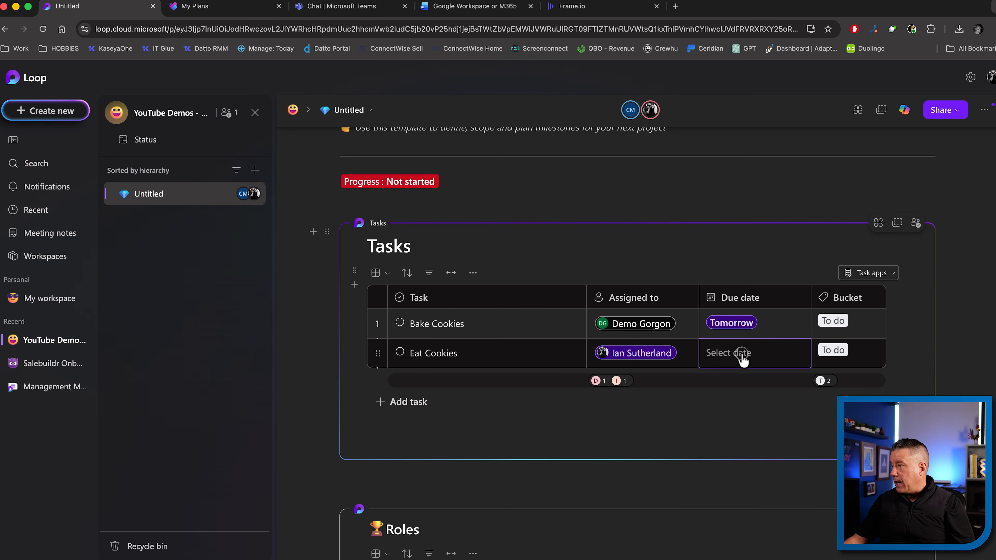
click(763, 467)
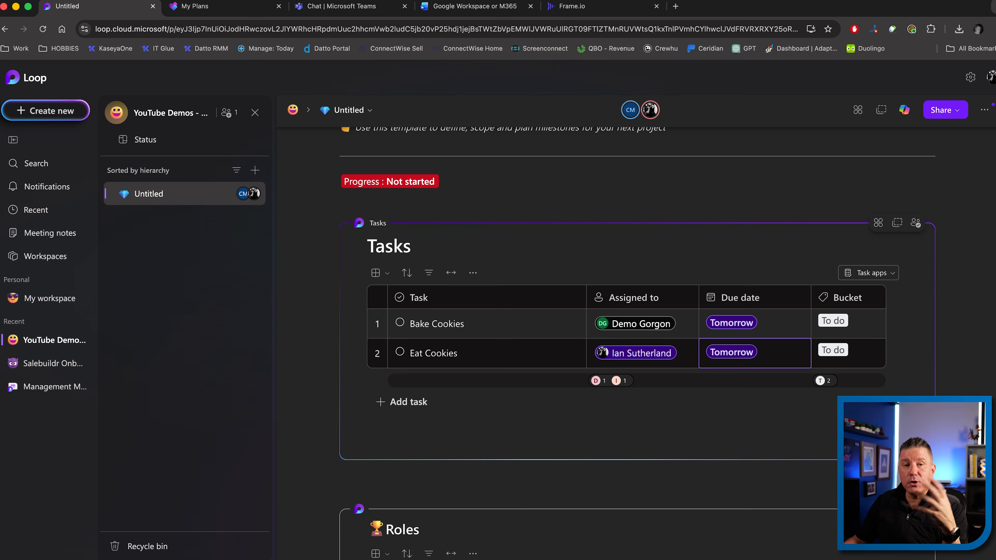
Step: Look at the bucket options of the Bake Cookies task and the task apps available for the Tasks table
click(834, 323)
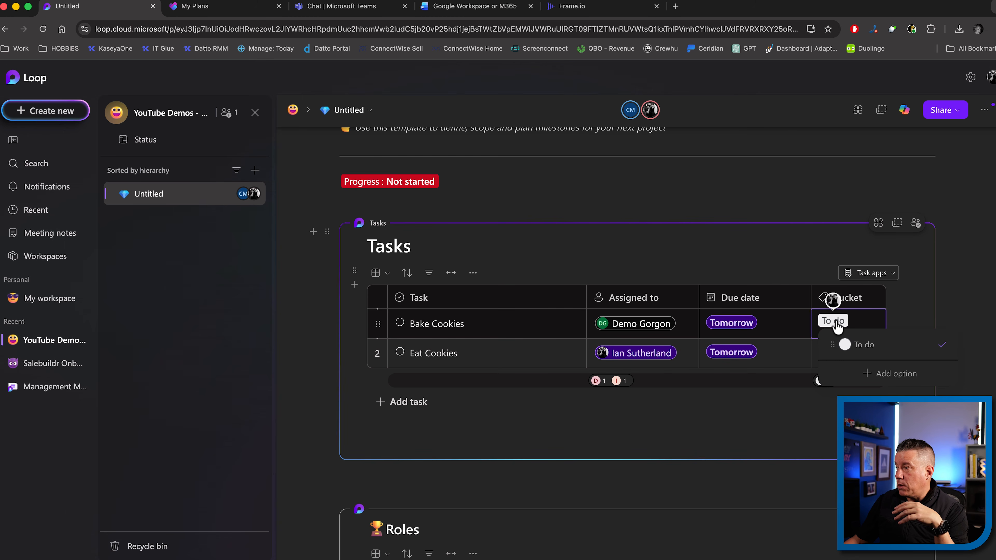
click(796, 271)
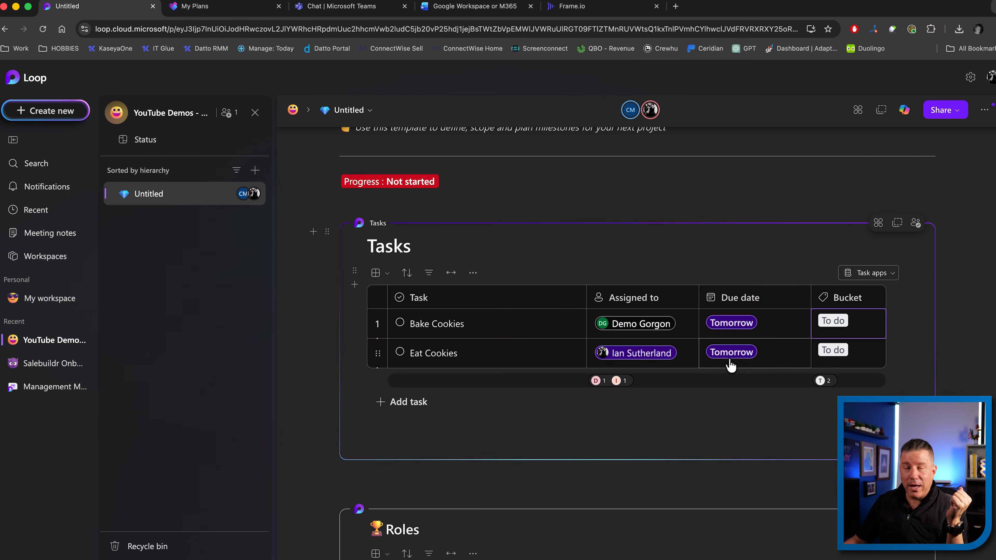
click(887, 273)
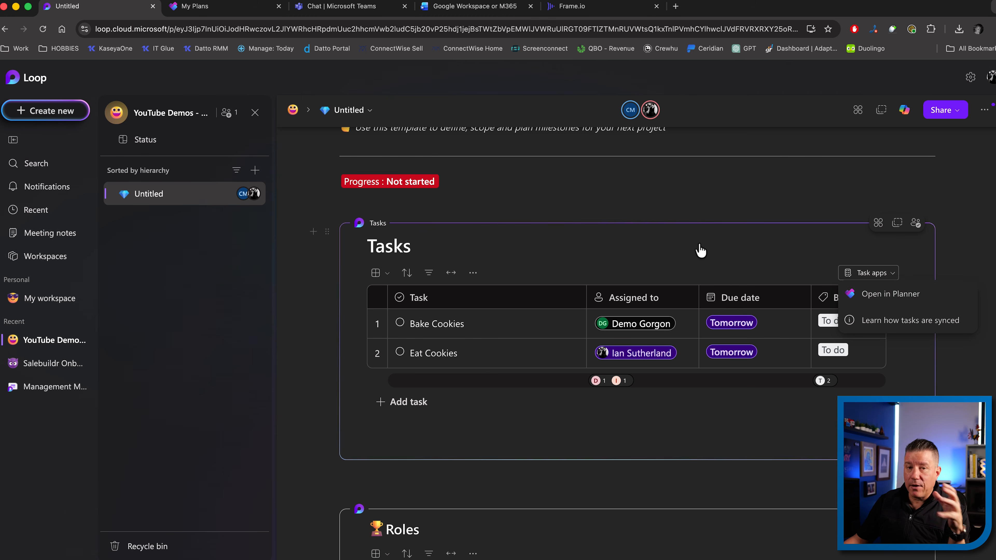
click(683, 259)
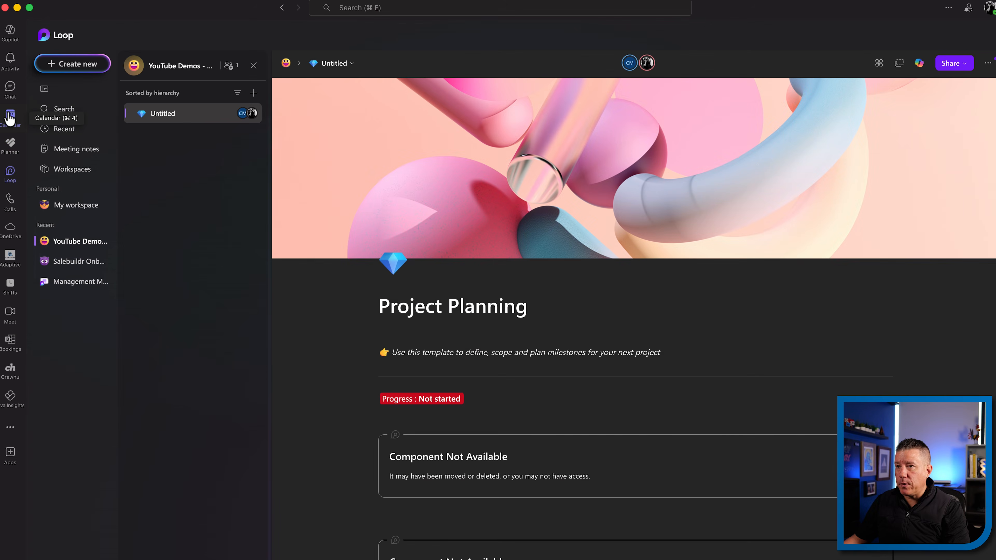
Step: Create a calendar event "YouTube Meeting" on Wednesday, January 21, 4:00–5:00 PM, inviting the demo account and enabling it as a Teams meeting
click(10, 113)
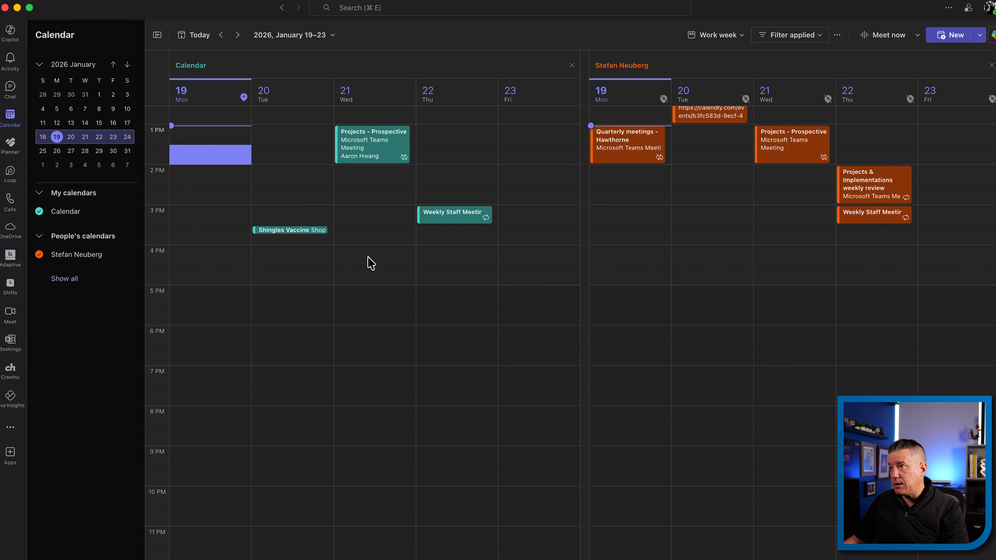
click(363, 277)
click(364, 280)
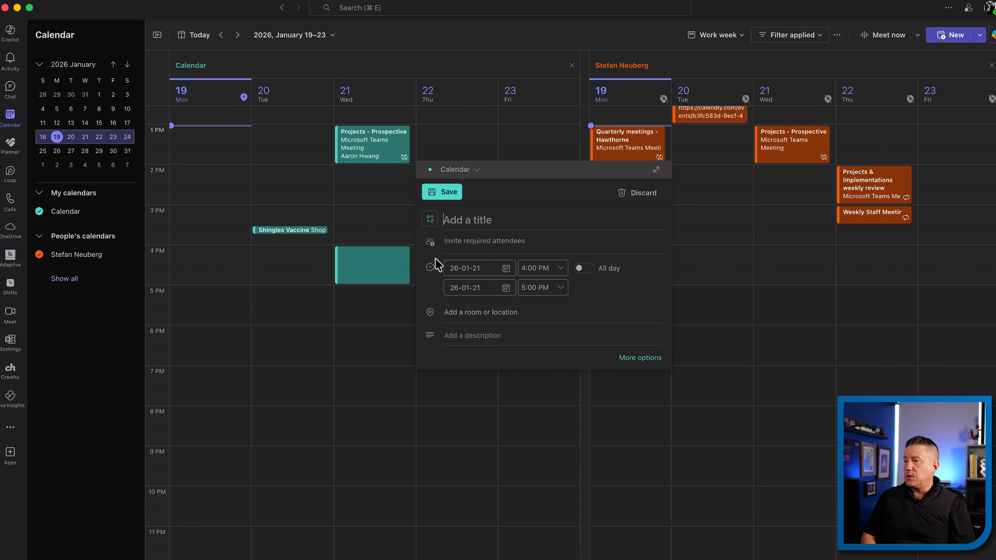
text(YouTube)
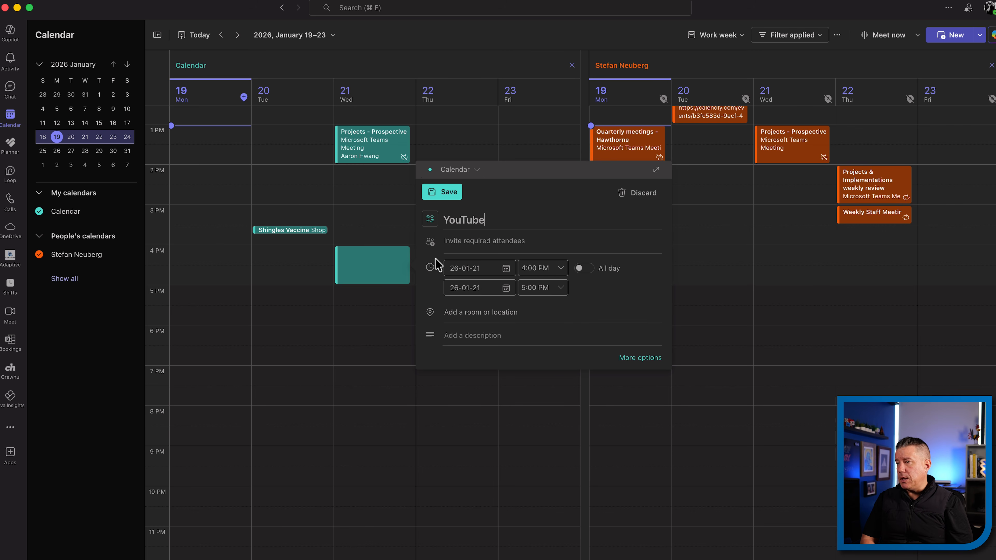
text(Demo Gorgon)
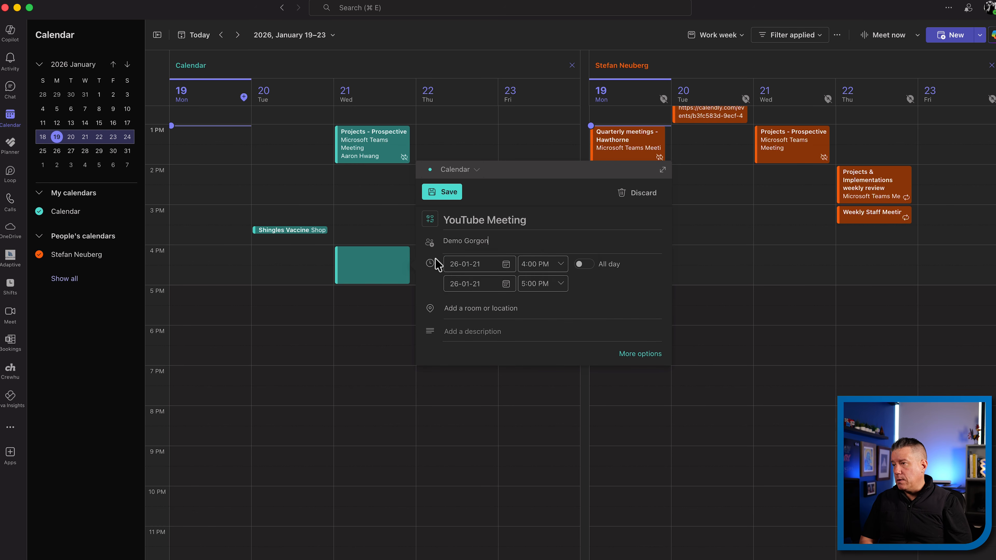
click(493, 272)
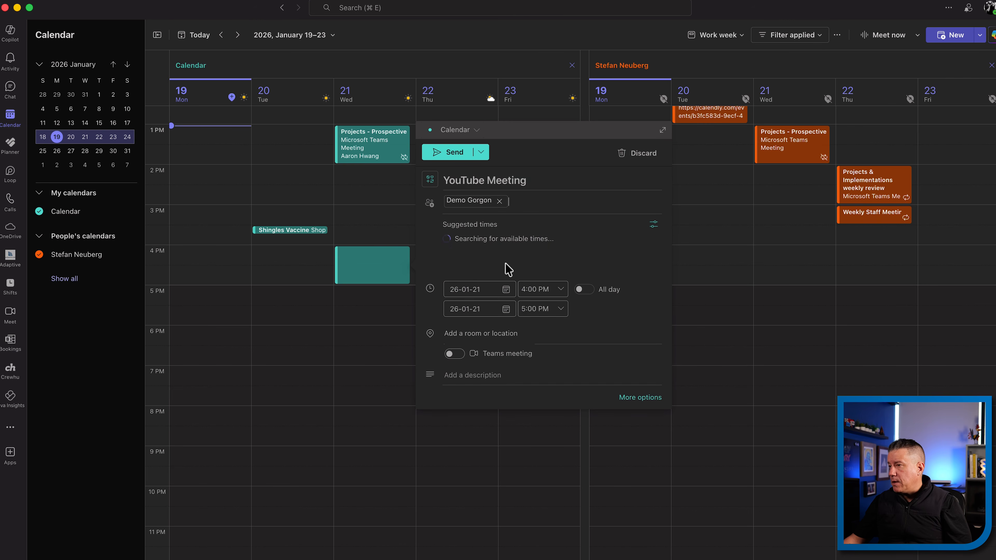
click(455, 360)
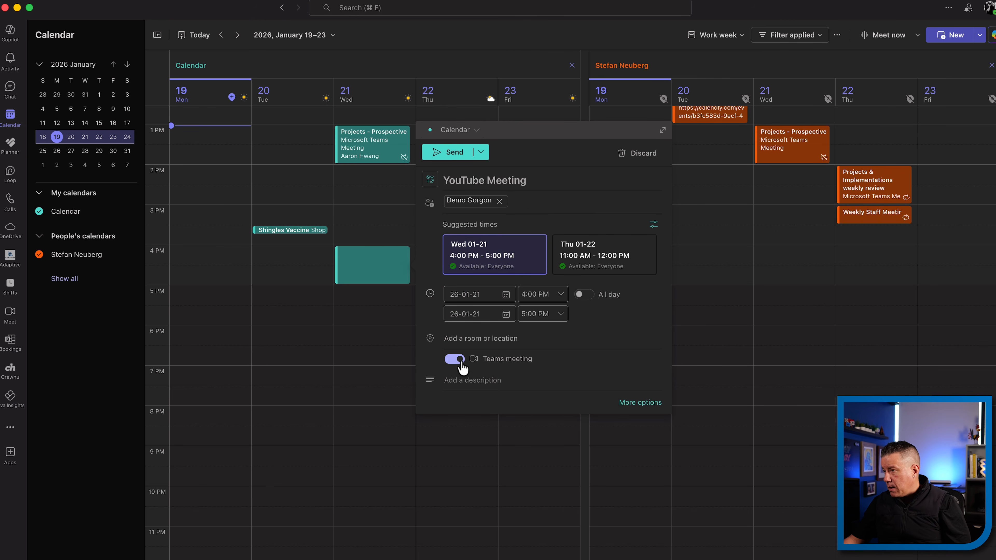
Step: Add an agenda in the meeting's full form with the topic "Cookie Recipe", a mention of the demo account and 20 minutes allotted
click(641, 403)
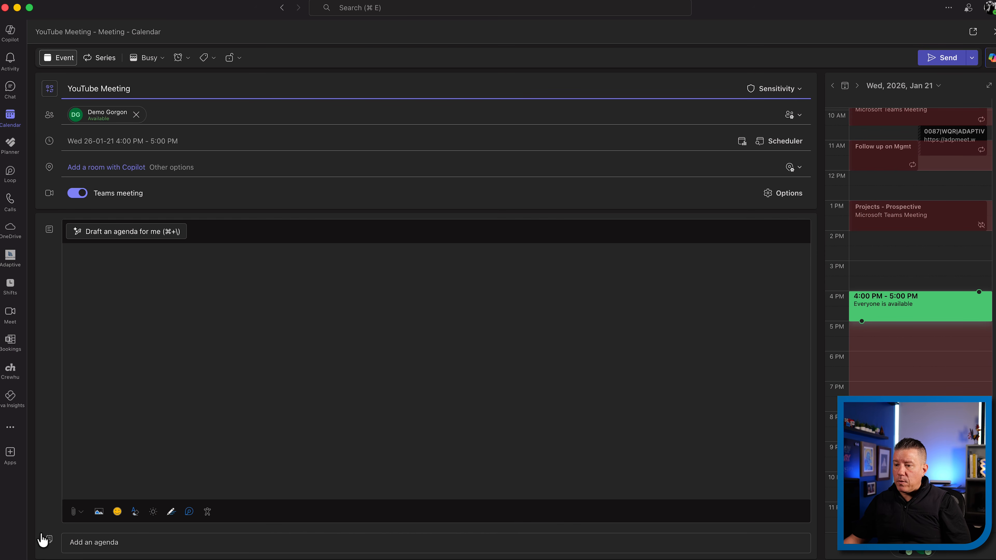
click(92, 548)
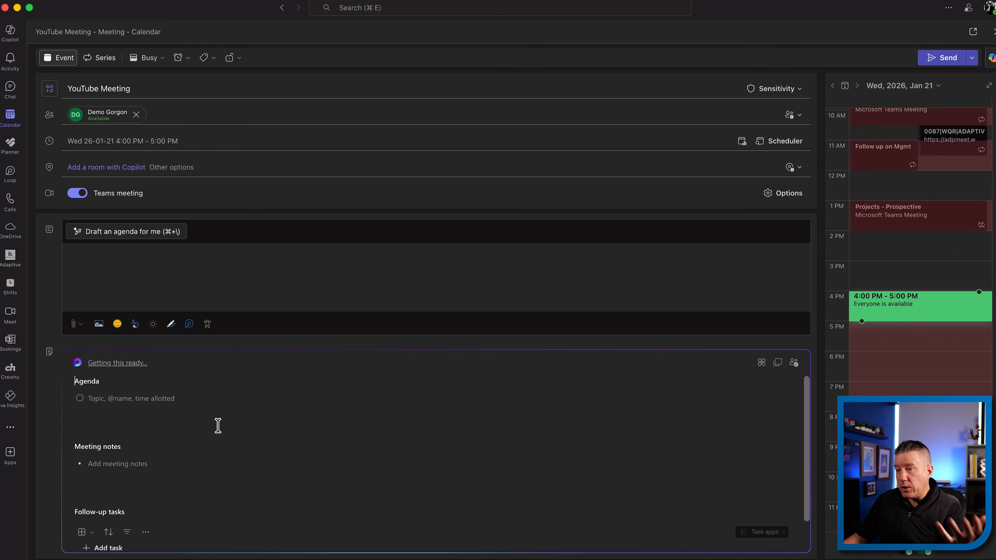
click(106, 399)
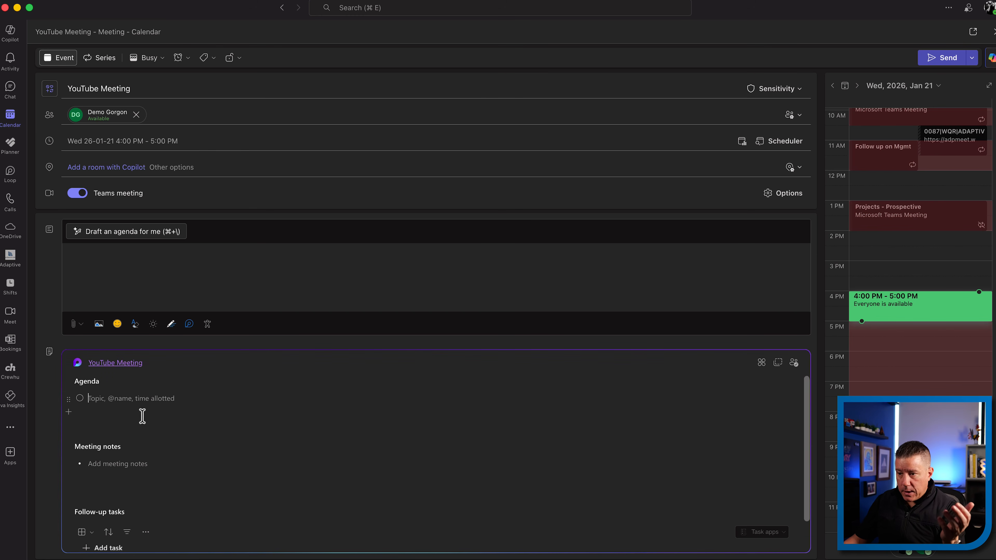
text(Cookie Recipe,)
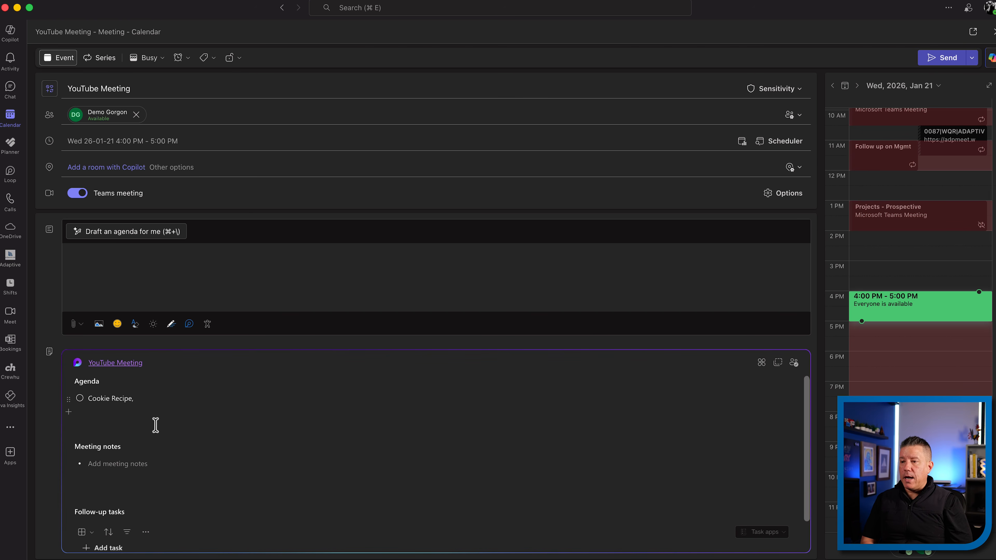
text( @demo)
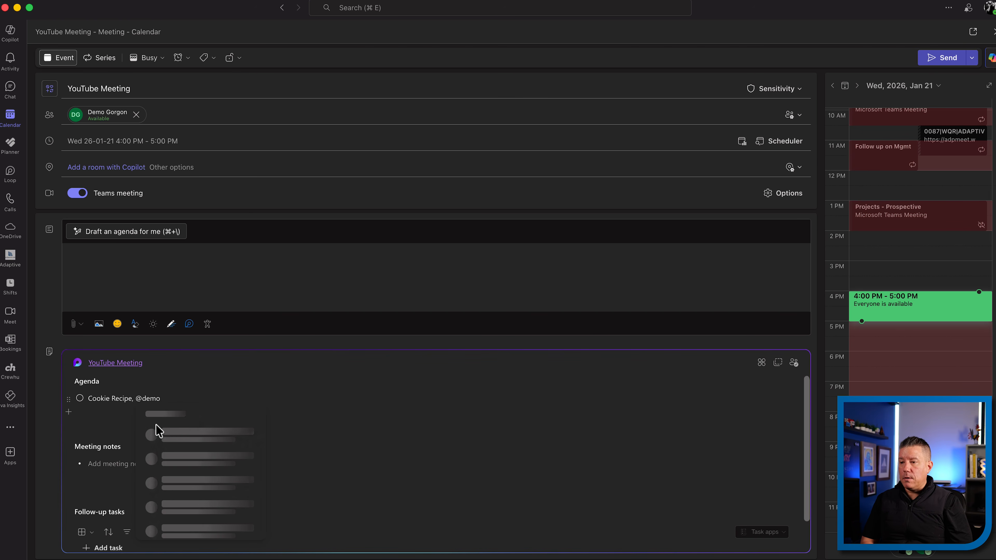
click(157, 430)
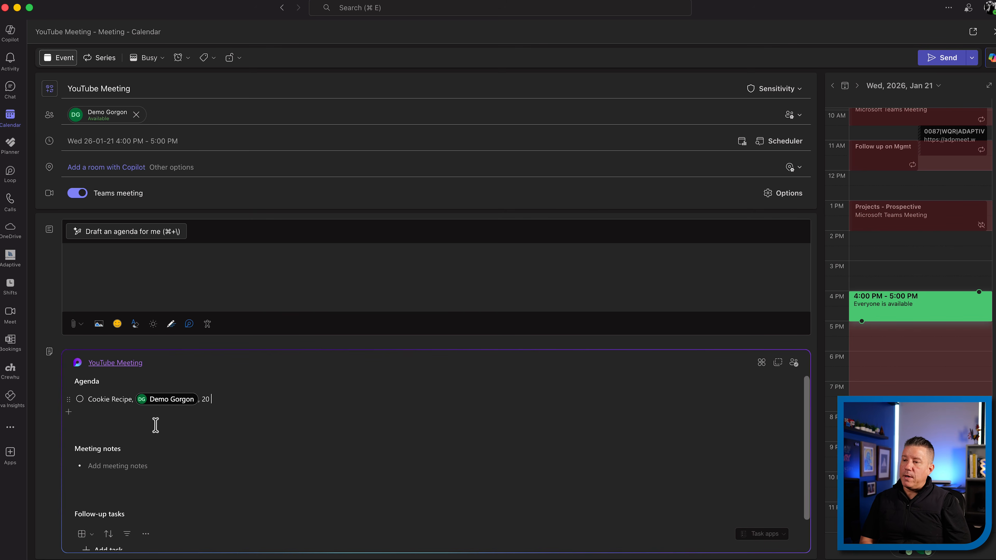
key(Return)
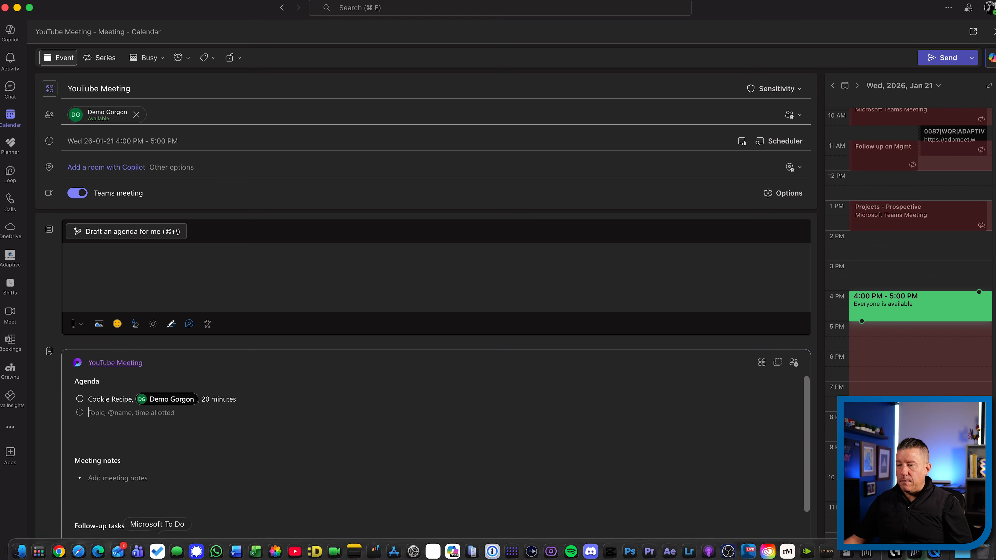
Step: Switch to the demo account's Outlook mailbox, open the YouTube Meeting invitation and accept it
click(245, 204)
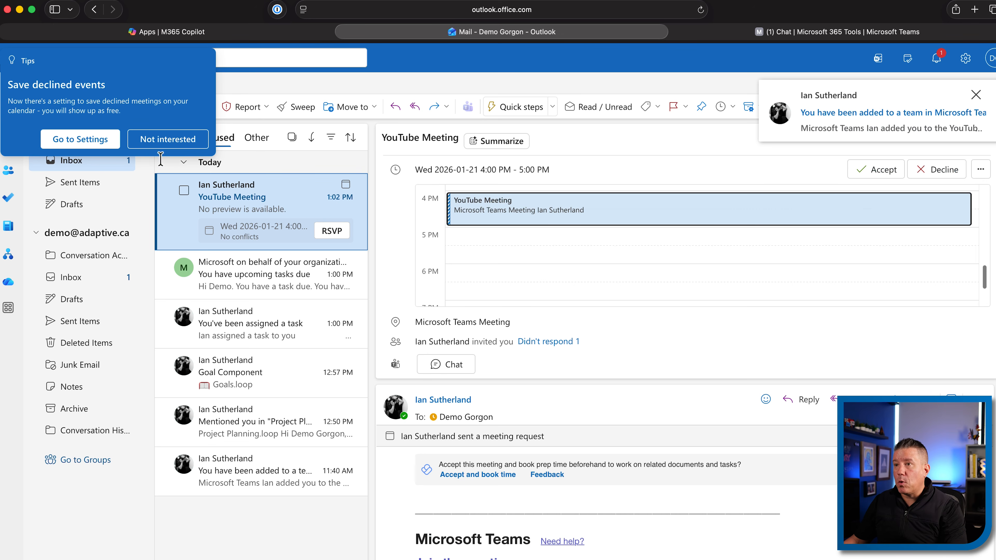
click(96, 149)
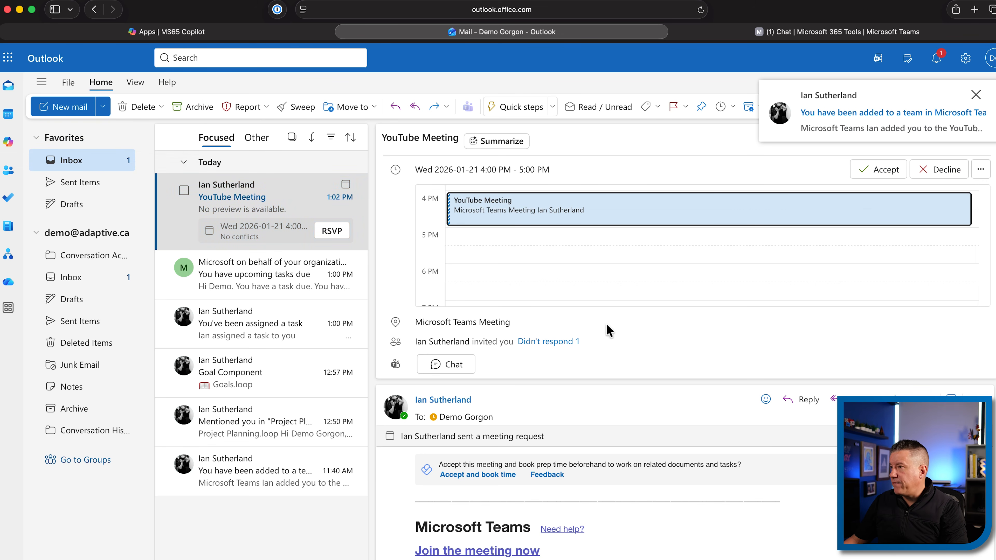
click(898, 169)
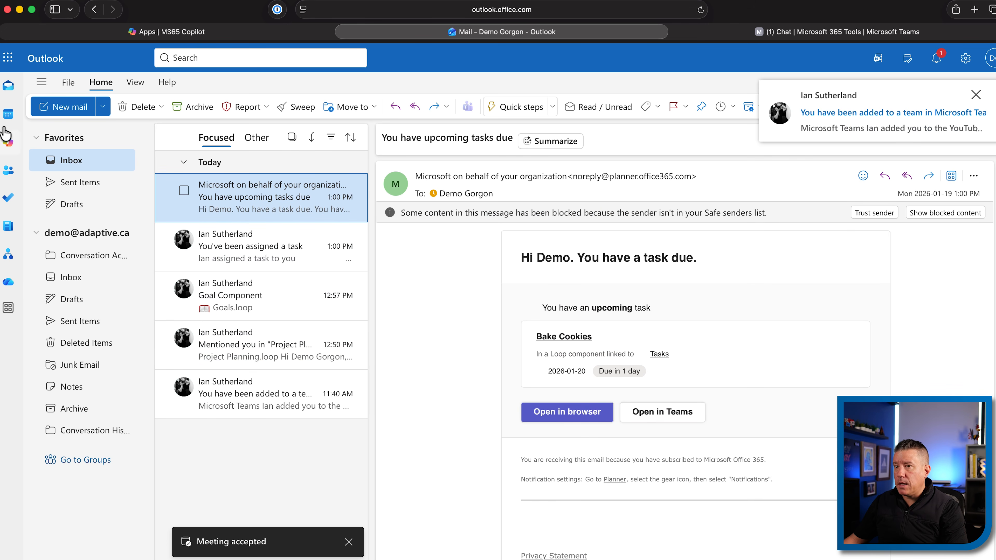
Step: Switch to the demo account's Teams calendar and examine the YouTube Meeting's details down to its Loop notes
click(773, 32)
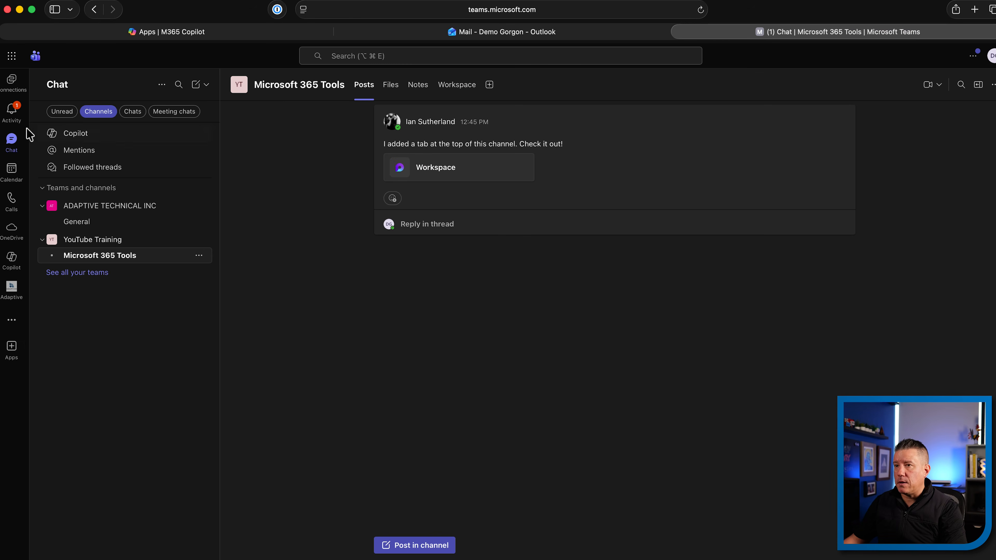
click(11, 171)
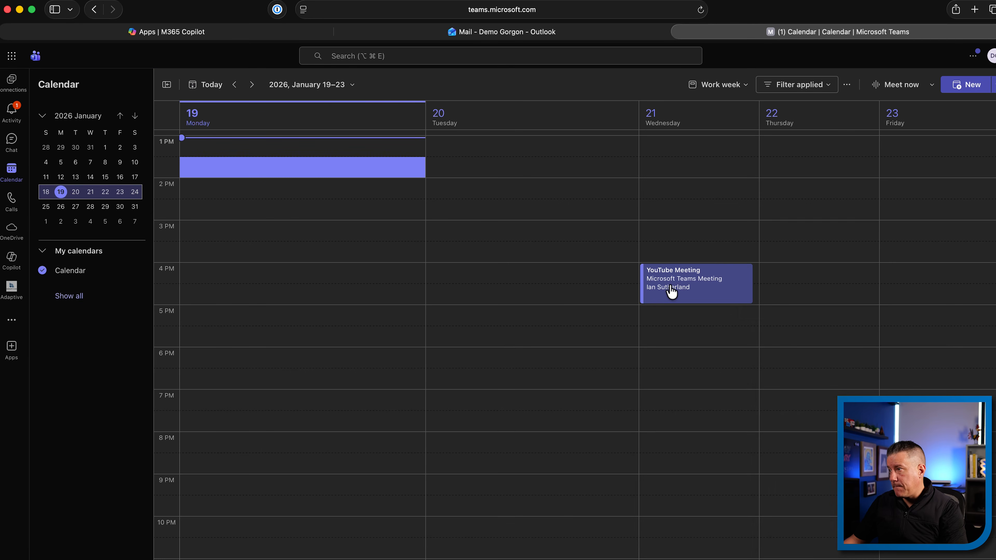
click(672, 291)
double_click(674, 291)
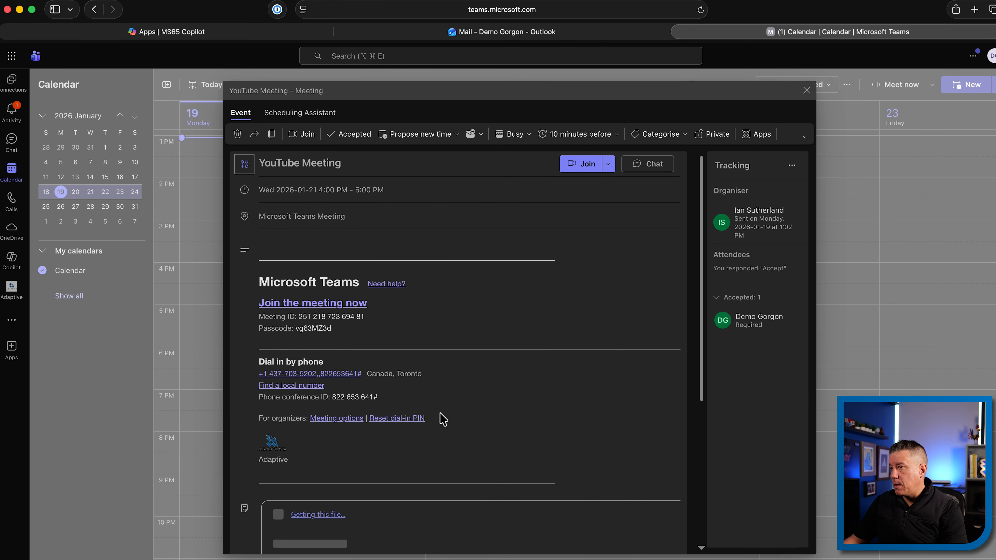
scroll(436, 420, down, 5)
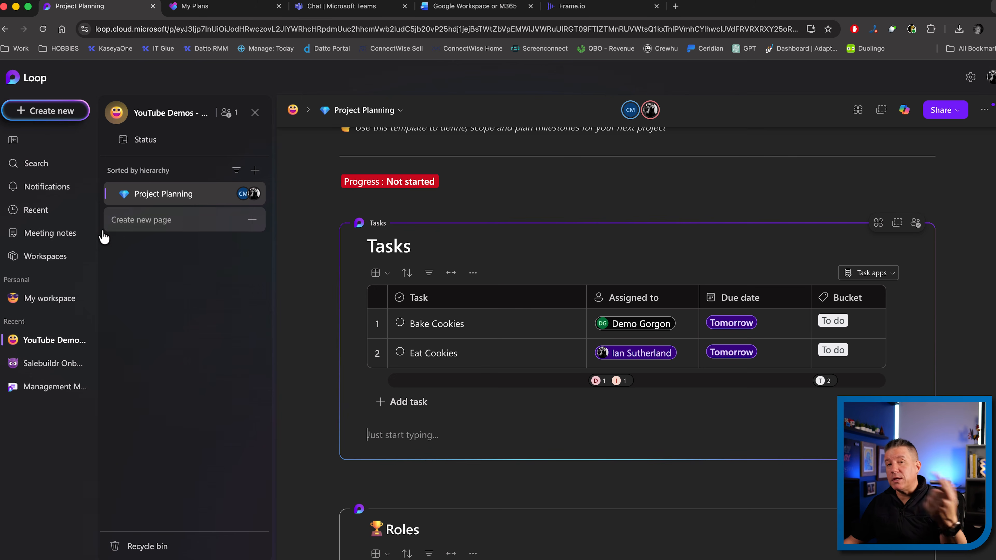
Step: Switch to Loop in the browser and open the YouTube Meeting page from the meeting notes
click(57, 241)
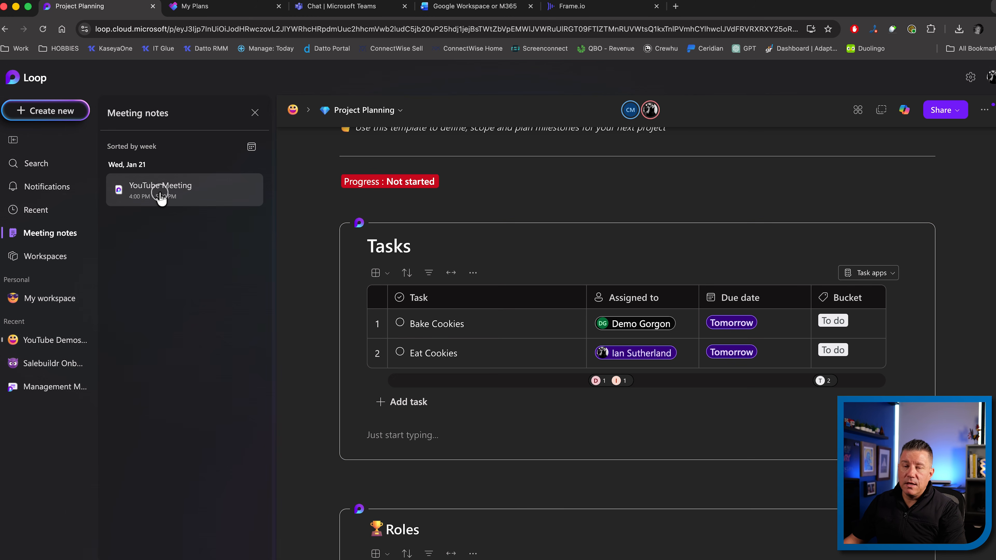
click(160, 192)
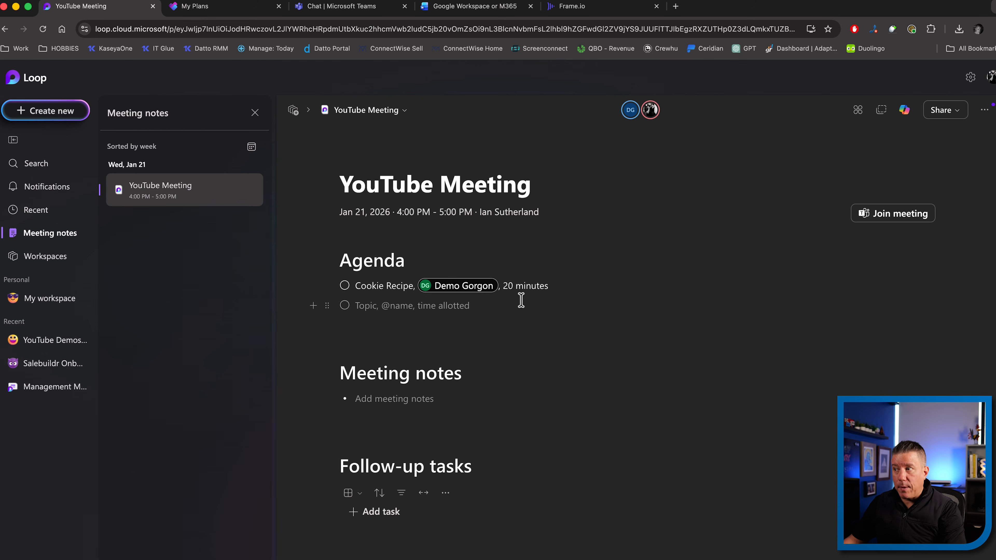